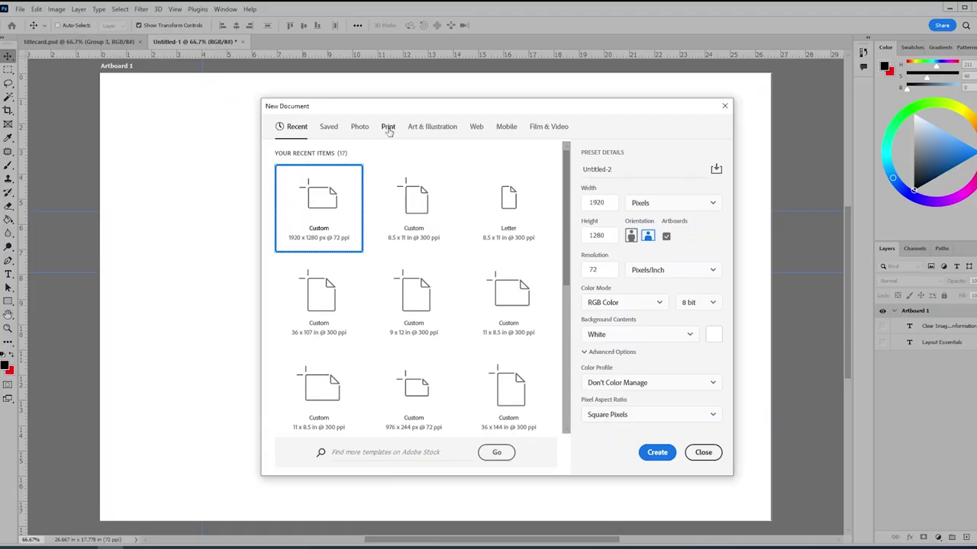
- Create a landscape Letter print document named Portfolio, 11 × 8.5 in at 300 ppi, with artboards enabled
{"action": "left_click", "coordinate": [389, 129]}
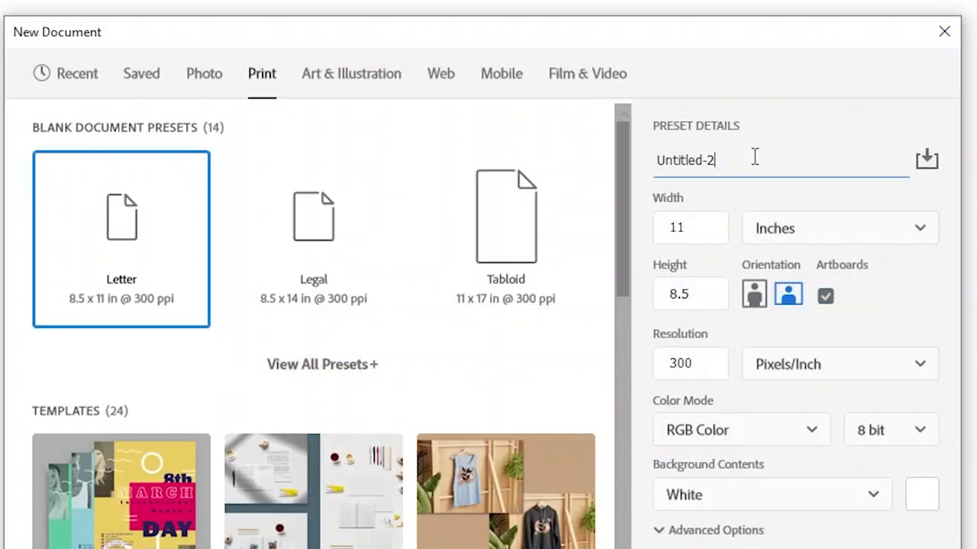
{"action": "left_click_drag", "start_coordinate": [628, 168], "coordinate": [568, 172]}
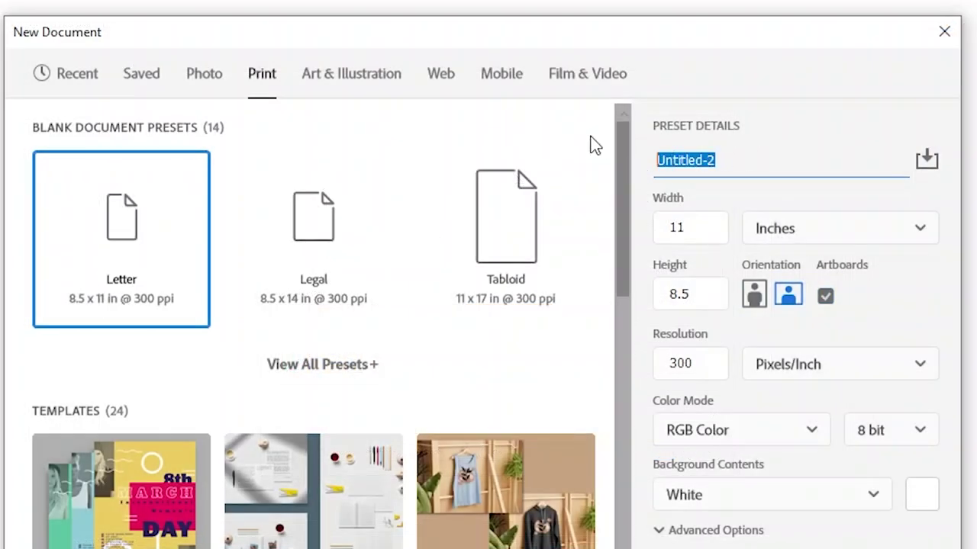
{"action": "type", "text": "Portfolio"}
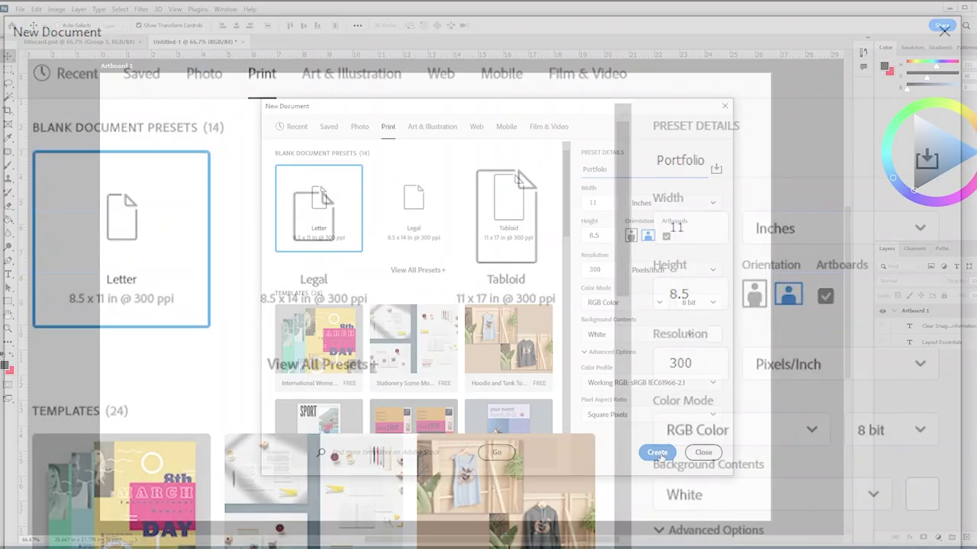
{"action": "left_click", "coordinate": [658, 453]}
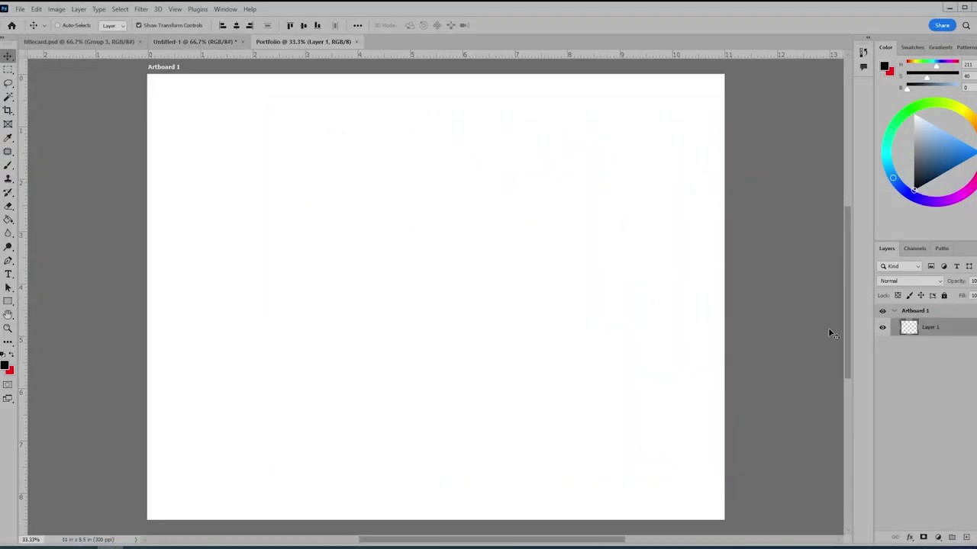
- Collapse the artboard's contents and duplicate the artboard repeatedly to build a row of blank pages
{"action": "left_click", "coordinate": [895, 312]}
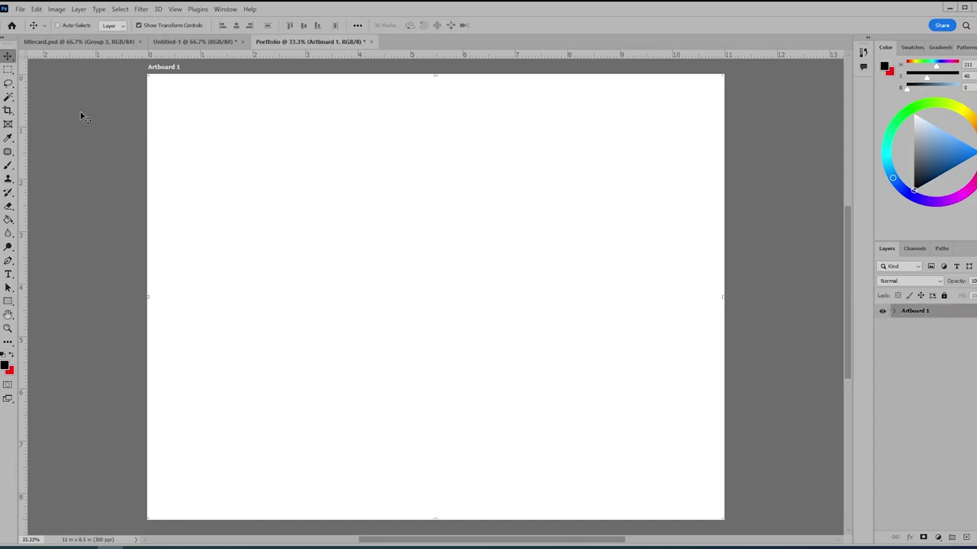
{"action": "left_click_drag", "start_coordinate": [11, 57], "coordinate": [46, 67]}
{"action": "key", "text": "shift+v"}
{"action": "left_click_drag", "start_coordinate": [746, 295], "coordinate": [547, 242]}
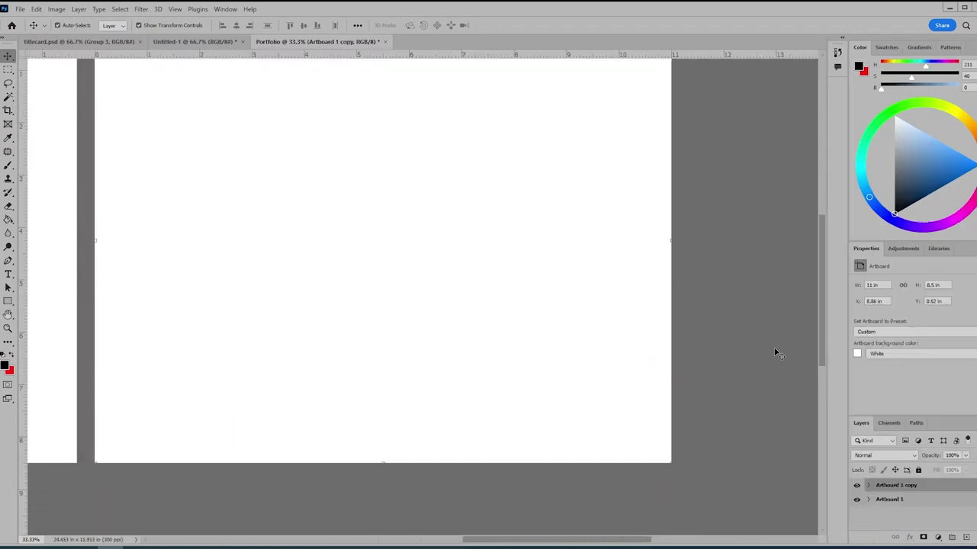
{"action": "key", "text": "ctrl+minus"}
{"action": "key", "text": "ctrl+minus"}
{"action": "key", "text": "ctrl+minus"}
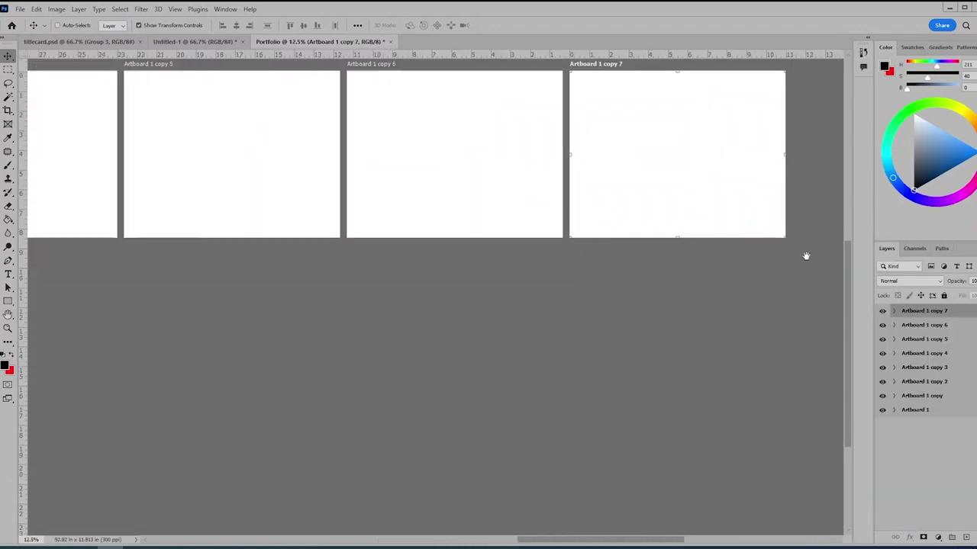
{"action": "key", "text": "ctrl+minus"}
- Rearrange the duplicated artboards into a two-column grid of paired pages
{"action": "left_click_drag", "start_coordinate": [479, 198], "coordinate": [181, 327]}
{"action": "left_click_drag", "start_coordinate": [654, 199], "coordinate": [358, 330]}
{"action": "left_click", "coordinate": [933, 353]}
{"action": "left_click_drag", "start_coordinate": [790, 196], "coordinate": [194, 450]}
{"action": "left_click_drag", "start_coordinate": [438, 540], "coordinate": [514, 540]}
{"action": "left_click", "coordinate": [929, 313]}
{"action": "left_click", "coordinate": [922, 341], "text": "shift"}
{"action": "left_click_drag", "start_coordinate": [783, 316], "coordinate": [419, 477]}
{"action": "left_click_drag", "start_coordinate": [580, 540], "coordinate": [425, 540]}
{"action": "left_click_drag", "start_coordinate": [531, 259], "coordinate": [302, 358]}
{"action": "left_click_drag", "start_coordinate": [626, 356], "coordinate": [319, 471]}
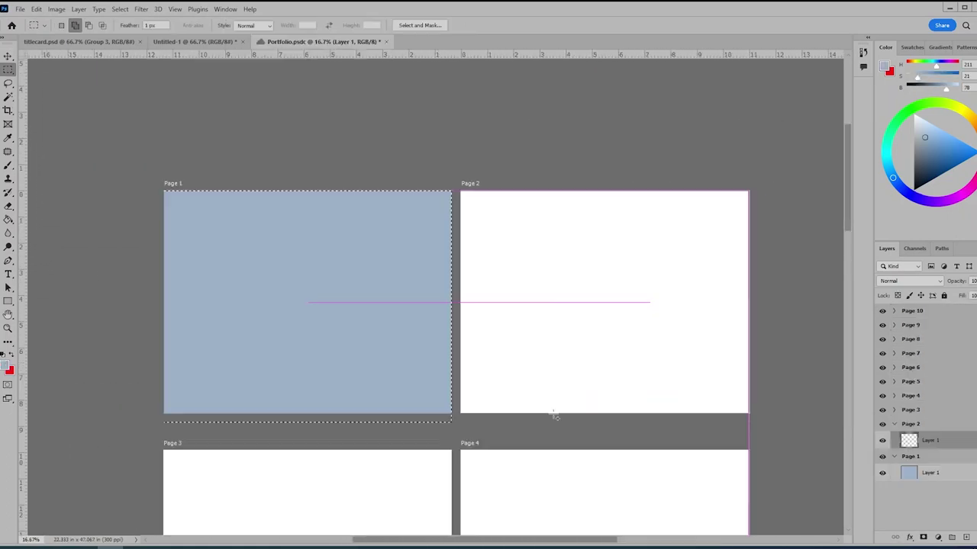
- Fill a full-height area about 7.5 in wide along page 2's right edge with the grey-blue foreground color
{"action": "left_click_drag", "start_coordinate": [554, 415], "coordinate": [551, 413]}
{"action": "left_click", "coordinate": [9, 220]}
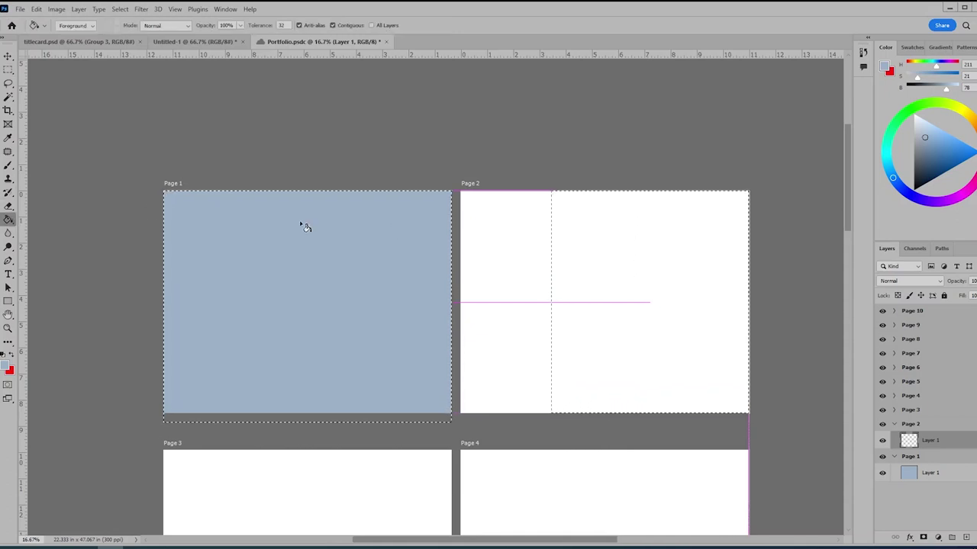
{"action": "left_click", "coordinate": [600, 231]}
- Expand the artboards for pages 3 to 9 in the layer list to expose their layers
{"action": "scroll", "coordinate": [640, 240], "scroll_direction": "down", "scroll_amount": 1}
{"action": "scroll", "coordinate": [645, 242], "scroll_direction": "down", "scroll_amount": 3}
{"action": "left_click", "coordinate": [895, 409]}
{"action": "left_click", "coordinate": [895, 395]}
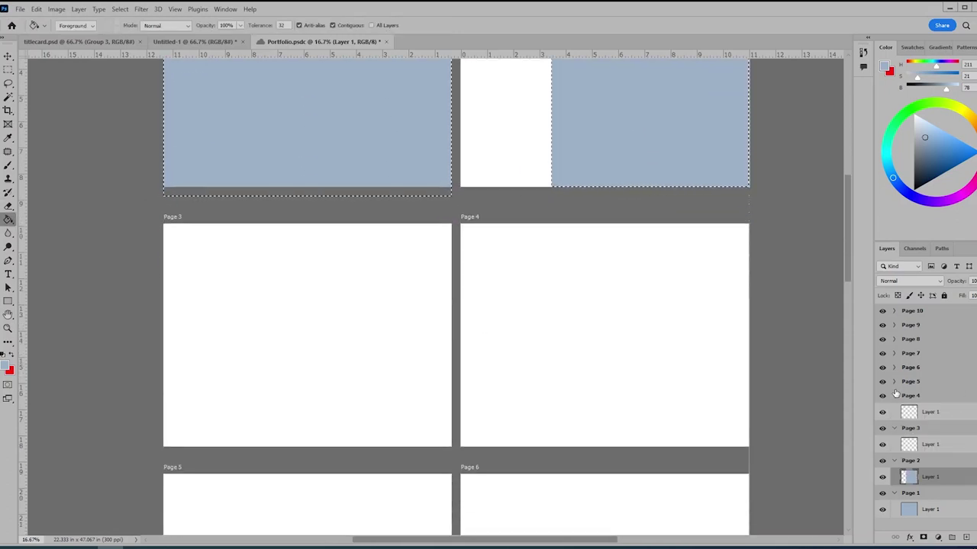
{"action": "left_click", "coordinate": [895, 381]}
{"action": "left_click", "coordinate": [894, 367]}
{"action": "left_click", "coordinate": [894, 353]}
{"action": "left_click", "coordinate": [894, 339]}
{"action": "left_click", "coordinate": [894, 325]}
{"action": "scroll", "coordinate": [926, 384], "scroll_direction": "down", "scroll_amount": 3}
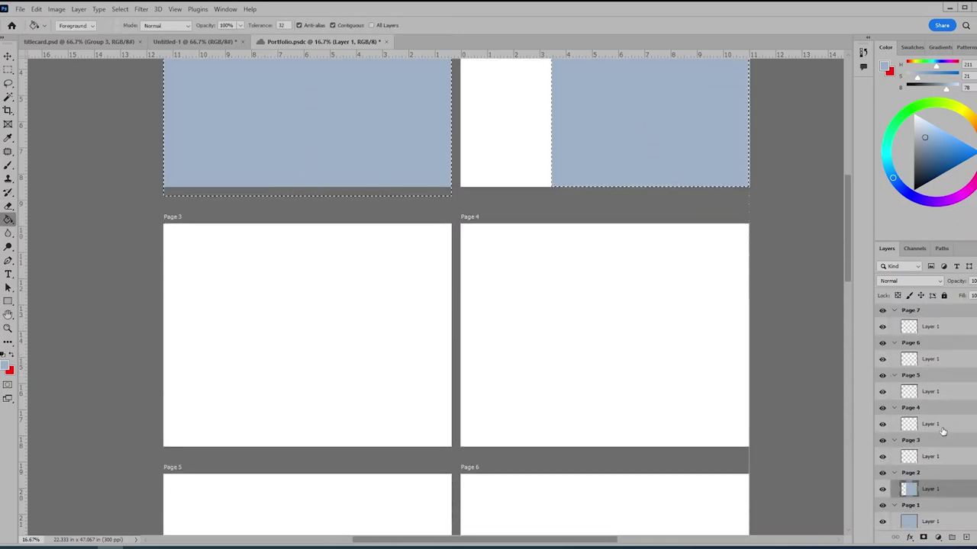
- On page 3's Layer 1, fill a full-height band about 3.6 in wide along the page's right edge with grey-blue
{"action": "left_click", "coordinate": [940, 428]}
{"action": "left_click", "coordinate": [940, 456]}
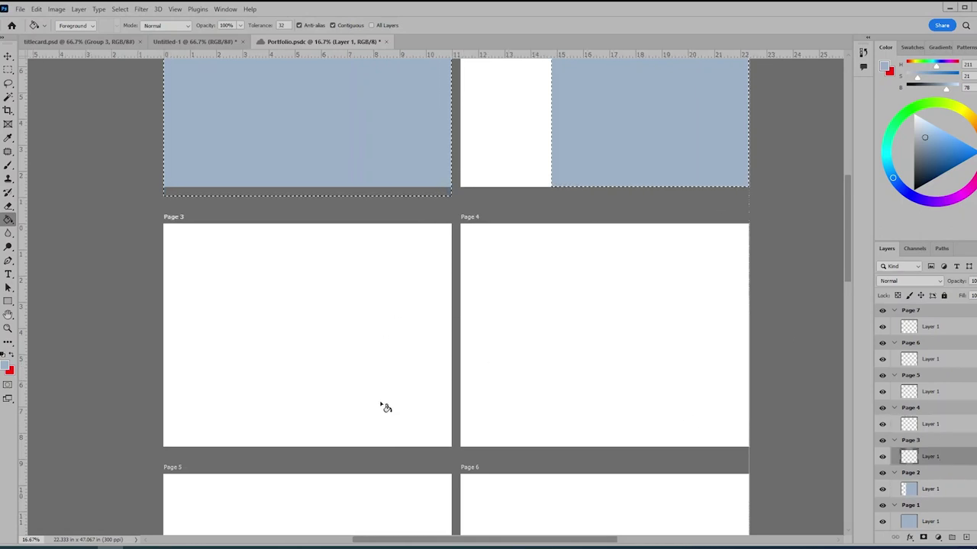
{"action": "key", "text": "m"}
{"action": "mouse_move", "coordinate": [451, 216]}
{"action": "left_mouse_down"}
{"action": "mouse_move", "coordinate": [425, 399]}
{"action": "mouse_move", "coordinate": [377, 463]}
{"action": "mouse_move", "coordinate": [356, 462]}
{"action": "left_mouse_up"}
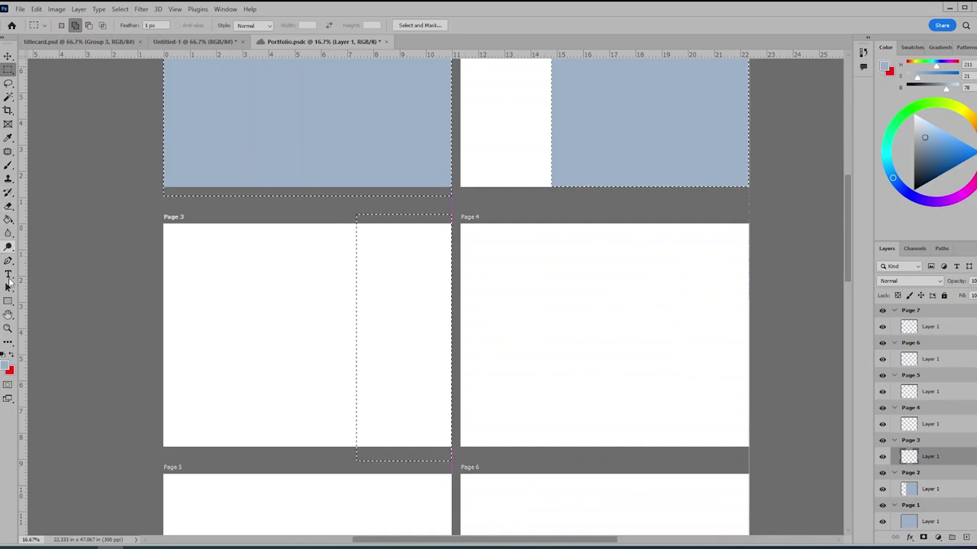
{"action": "key", "text": "g"}
{"action": "left_click", "coordinate": [399, 274]}
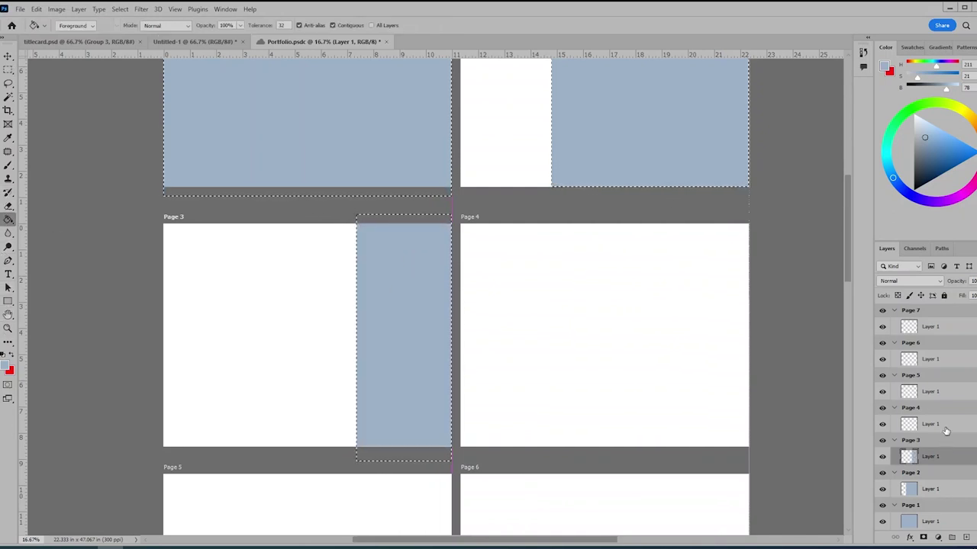
- On page 4's Layer 1, fill a full-width band about 3 in high along the page's bottom with grey-blue
{"action": "key", "text": "m"}
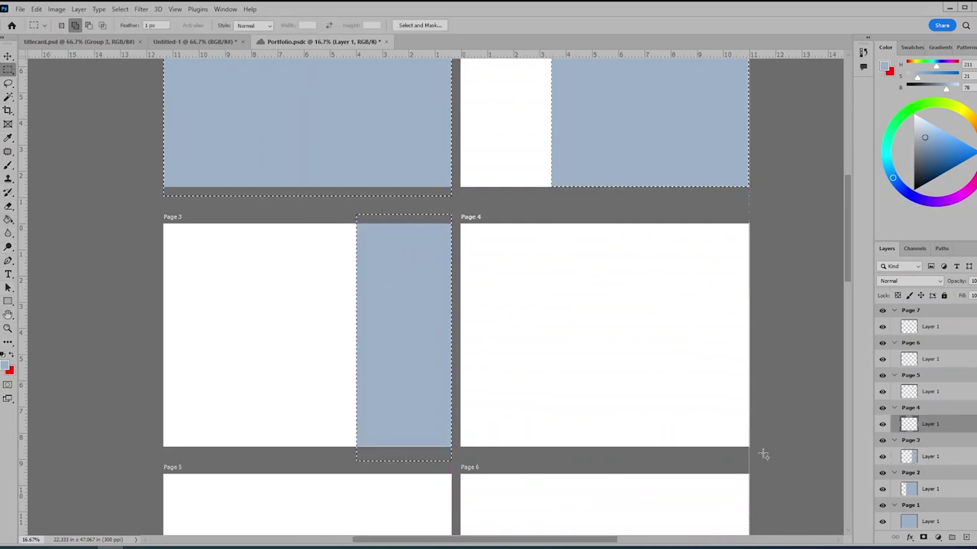
{"action": "mouse_move", "coordinate": [749, 456]}
{"action": "left_mouse_down"}
{"action": "mouse_move", "coordinate": [445, 382]}
{"action": "mouse_move", "coordinate": [459, 340]}
{"action": "mouse_move", "coordinate": [458, 368]}
{"action": "left_mouse_up"}
{"action": "left_click", "coordinate": [8, 219]}
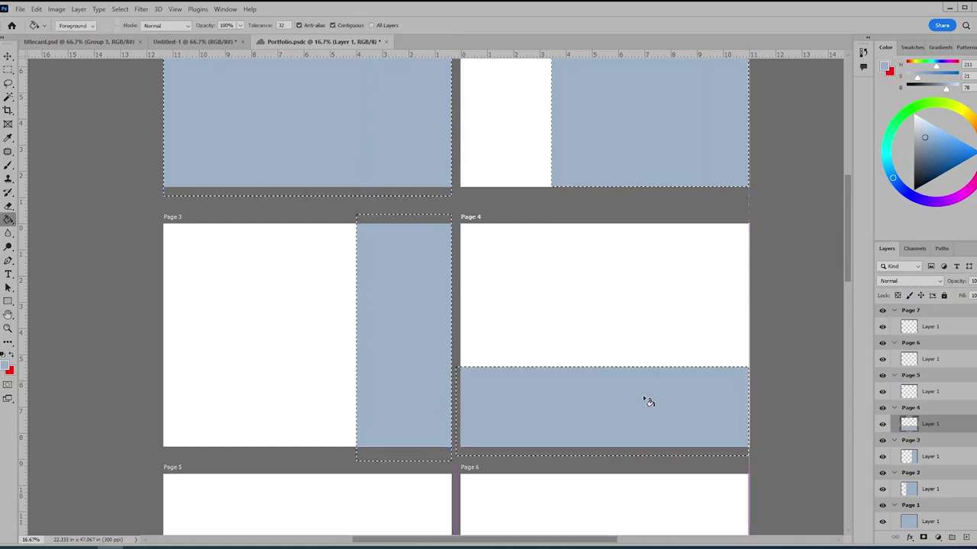
{"action": "left_click", "coordinate": [649, 399]}
- On page 5's Layer 1, fill a full-height area about 5.8 in wide along the page's right edge with grey-blue
{"action": "scroll", "coordinate": [649, 399], "scroll_direction": "down", "scroll_amount": 3}
{"action": "left_click", "coordinate": [916, 391]}
{"action": "scroll", "coordinate": [96, 483], "scroll_direction": "down", "scroll_amount": 1}
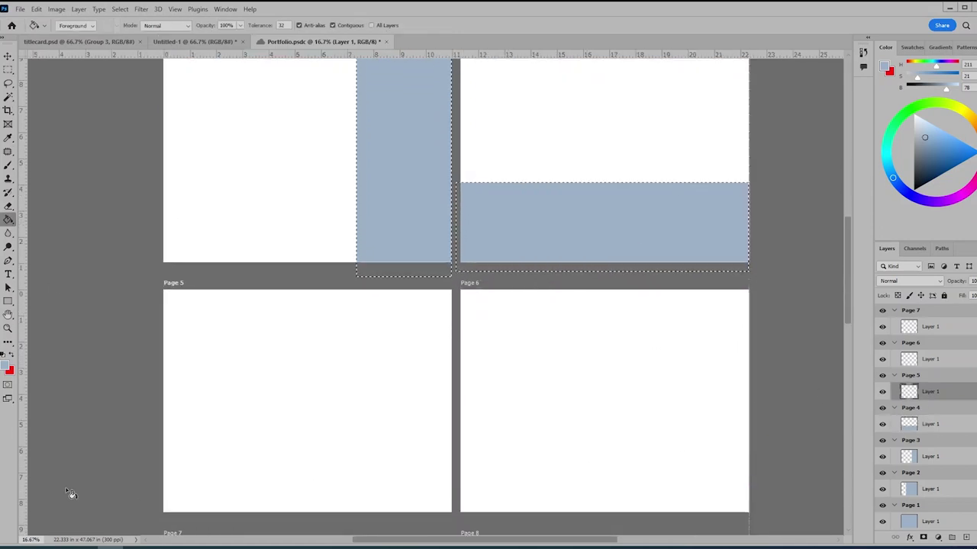
{"action": "key", "text": "m"}
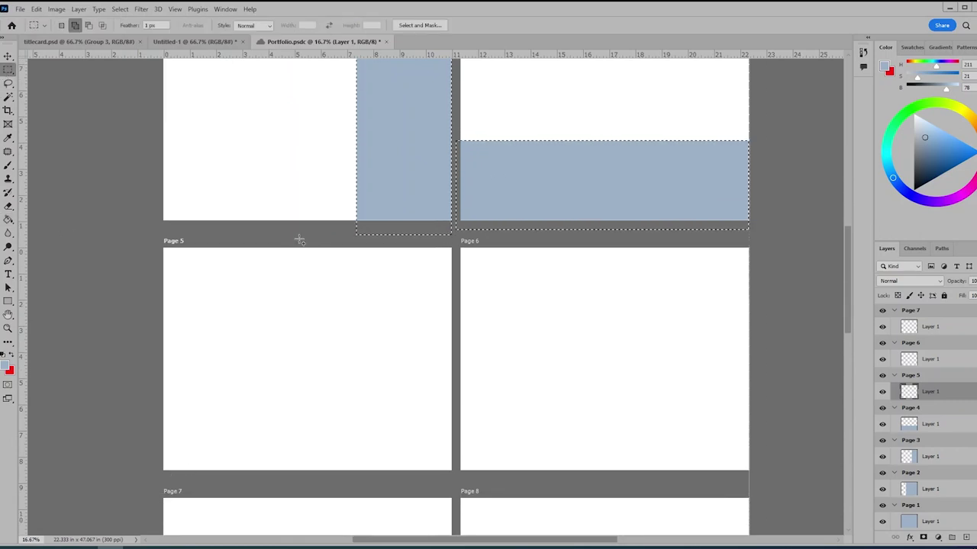
{"action": "mouse_move", "coordinate": [300, 240]}
{"action": "left_mouse_down"}
{"action": "mouse_move", "coordinate": [459, 490]}
{"action": "mouse_move", "coordinate": [459, 480]}
{"action": "left_mouse_up"}
{"action": "key", "text": "g"}
{"action": "left_click", "coordinate": [429, 331]}
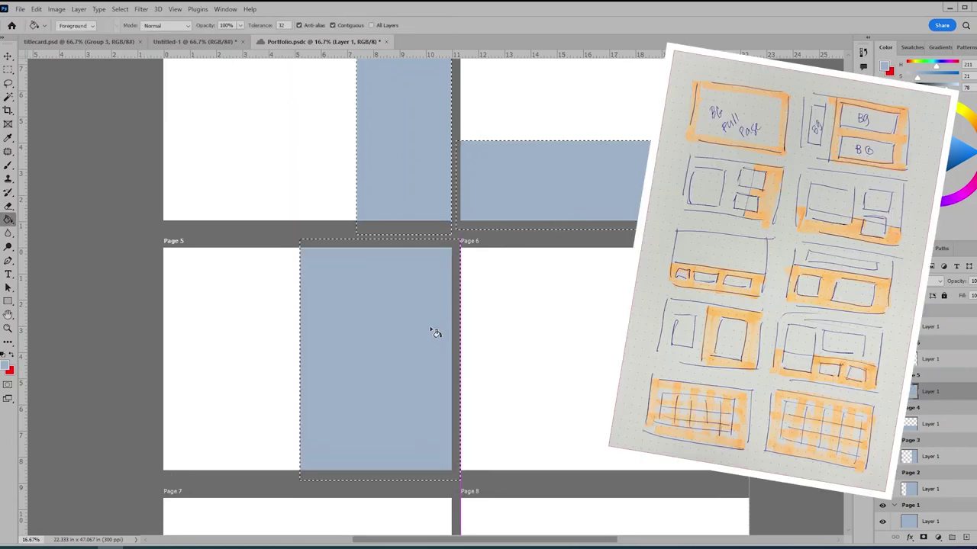
- On page 6's Layer 1, fill a full-width band about 2.4 in high along the page's bottom with grey-blue
{"action": "left_click", "coordinate": [930, 359]}
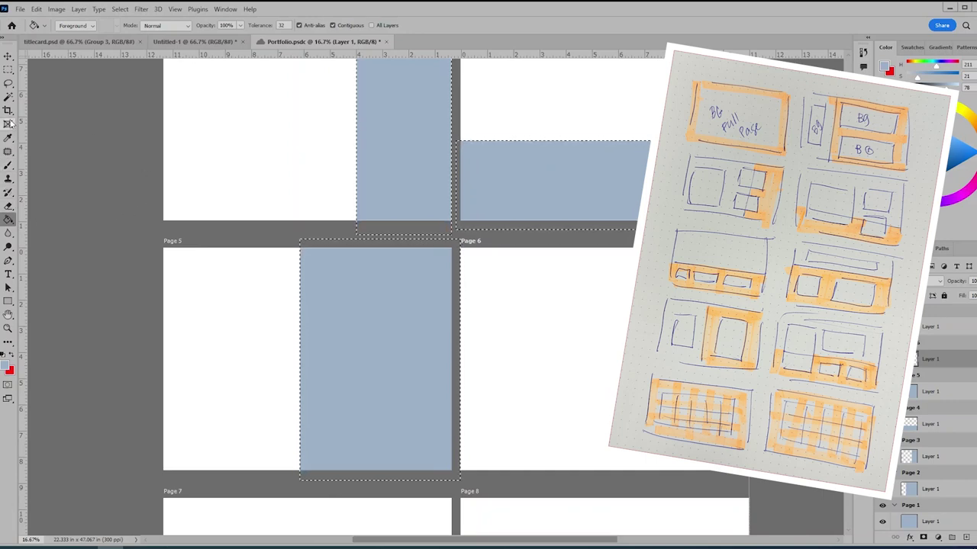
{"action": "key", "text": "m"}
{"action": "left_click_drag", "start_coordinate": [749, 482], "coordinate": [460, 407]}
{"action": "left_click", "coordinate": [8, 219]}
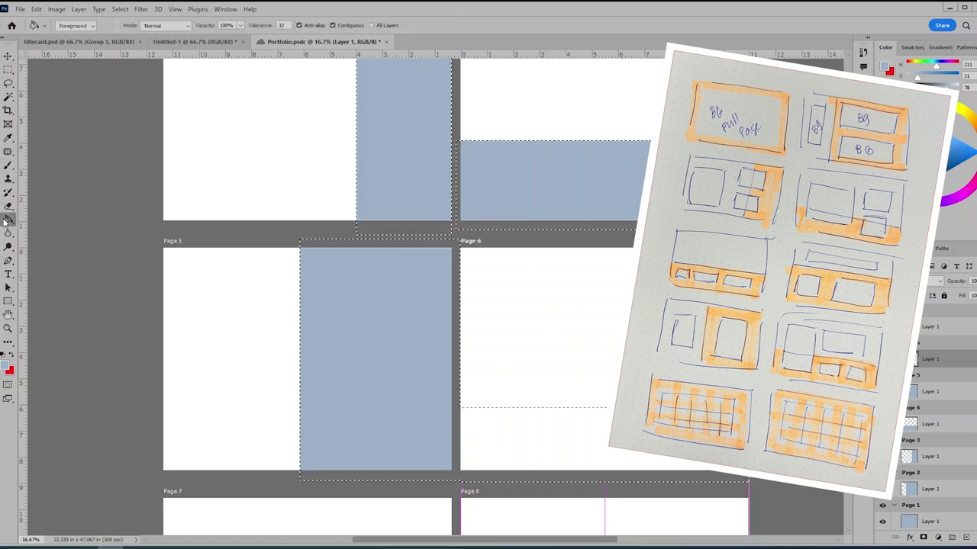
{"action": "left_click", "coordinate": [532, 439]}
- Draw a red placeholder rectangle about 10.5 × 8 in on page 1, leaving a narrow grey-blue border
{"action": "left_click_drag", "start_coordinate": [169, 91], "coordinate": [715, 507]}
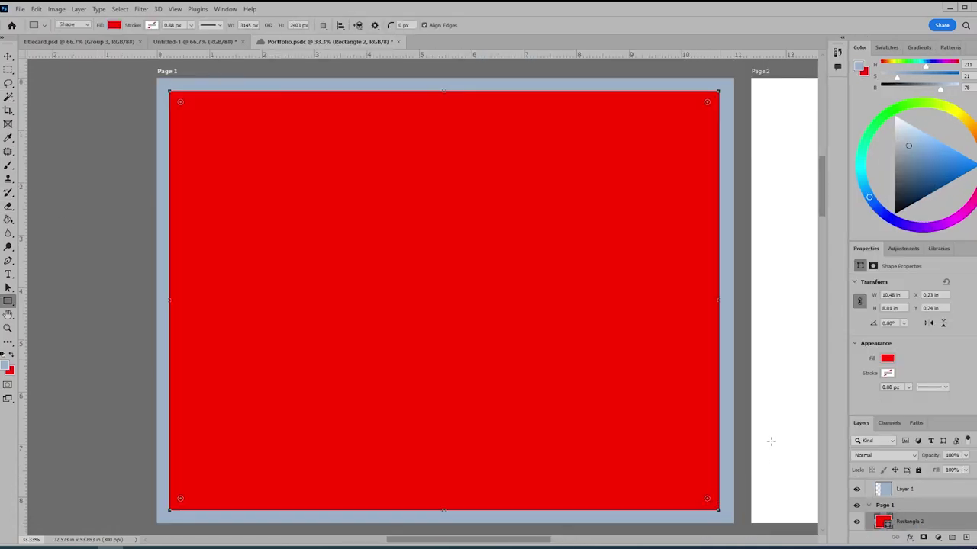
{"action": "left_click", "coordinate": [973, 249]}
{"action": "left_click", "coordinate": [958, 284]}
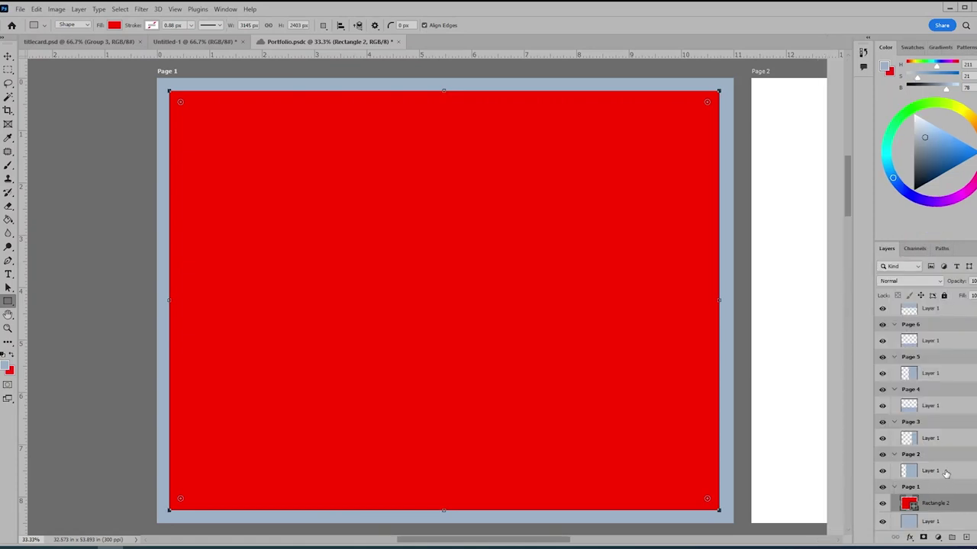
- Draw red placeholders on page 2: one about 2.75 × 5.9 in on the white strip and two wide ones stacked on the grey-blue area
{"action": "left_click", "coordinate": [947, 473]}
{"action": "left_click_drag", "start_coordinate": [771, 288], "coordinate": [302, 311]}
{"action": "key", "text": "ctrl+minus"}
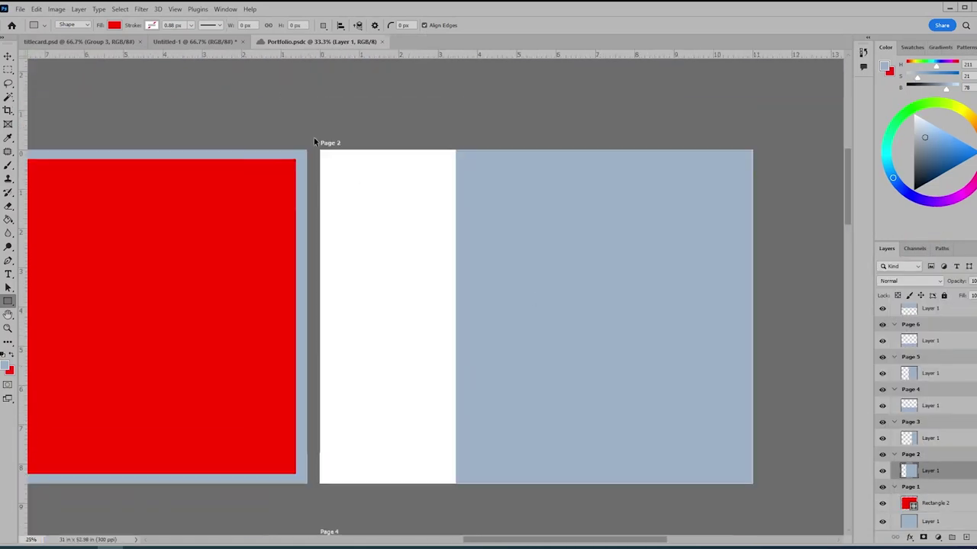
{"action": "left_click_drag", "start_coordinate": [335, 169], "coordinate": [443, 401]}
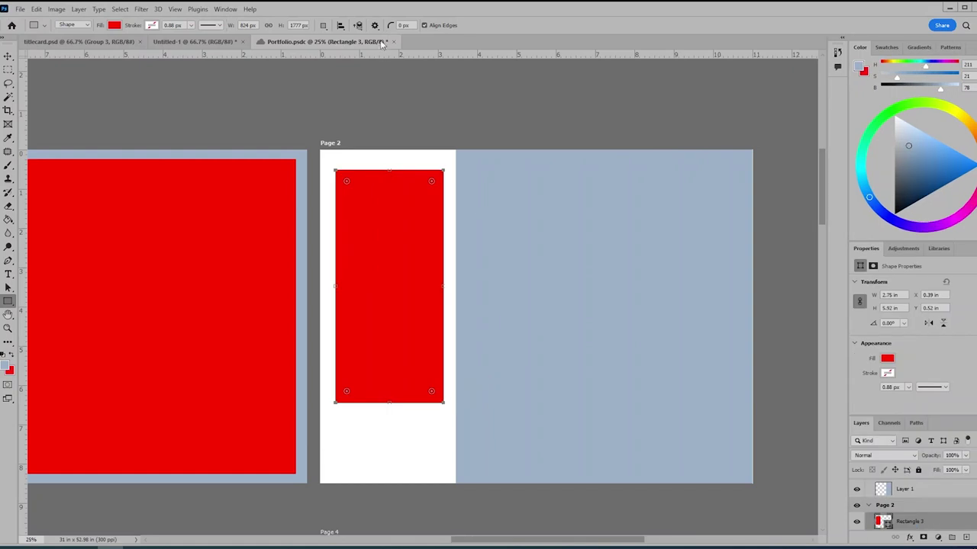
{"action": "left_click_drag", "start_coordinate": [480, 169], "coordinate": [723, 295]}
{"action": "left_click_drag", "start_coordinate": [472, 327], "coordinate": [734, 460]}
- Add a lorem ipsum paragraph beneath page 2's tall rectangle and set its text size to 15 pt
{"action": "right_click", "coordinate": [8, 273]}
{"action": "left_click", "coordinate": [54, 274]}
{"action": "left_click_drag", "start_coordinate": [335, 414], "coordinate": [444, 474]}
{"action": "left_click_drag", "start_coordinate": [244, 29], "coordinate": [198, 33]}
{"action": "type", "text": "15"}
{"action": "key", "text": "Return"}
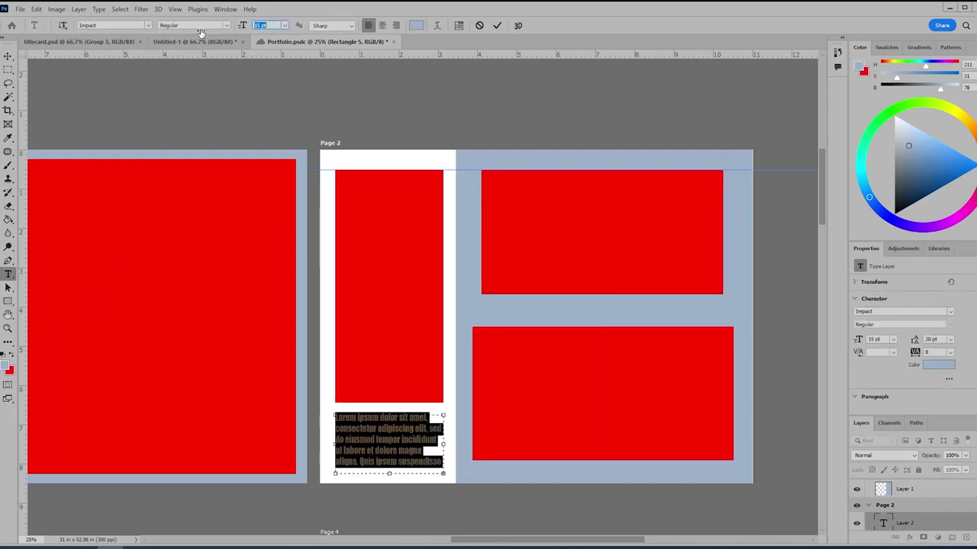
{"action": "left_click", "coordinate": [88, 83]}
- Collapse page 2's layers and enlarge the layer list by closing the color panel above it
{"action": "scroll", "coordinate": [394, 372], "scroll_direction": "down", "scroll_amount": 6}
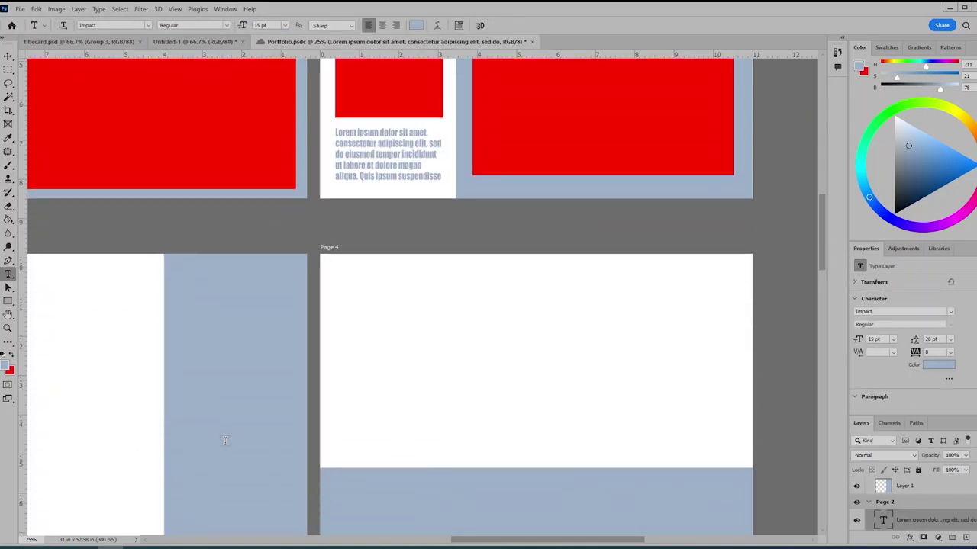
{"action": "left_click_drag", "start_coordinate": [135, 440], "coordinate": [413, 323]}
{"action": "left_click", "coordinate": [868, 502]}
{"action": "left_click", "coordinate": [973, 47]}
{"action": "left_click", "coordinate": [954, 244]}
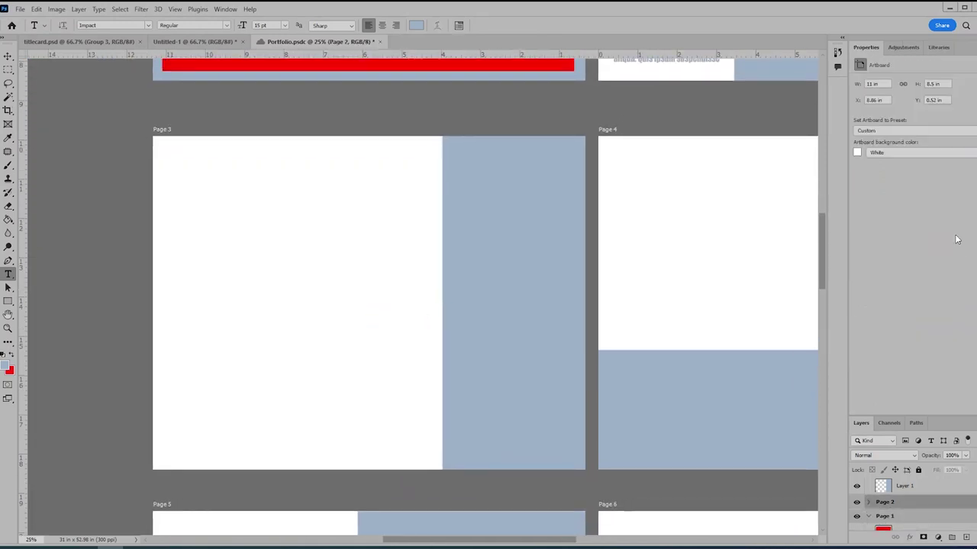
{"action": "left_click_drag", "start_coordinate": [954, 416], "coordinate": [937, 170]}
- Lay out page 3 with two stacked red rectangles overlapping the grey-blue band, plus a taller one on white with a lorem ipsum paragraph beneath
{"action": "left_click", "coordinate": [905, 456]}
{"action": "left_click", "coordinate": [8, 300]}
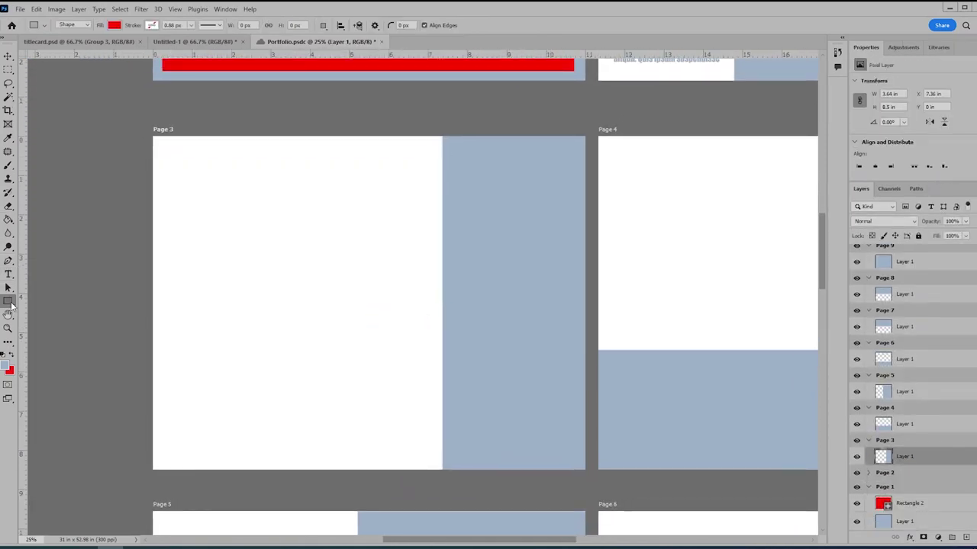
{"action": "mouse_move", "coordinate": [377, 168]}
{"action": "left_mouse_down"}
{"action": "mouse_move", "coordinate": [541, 293]}
{"action": "mouse_move", "coordinate": [510, 429]}
{"action": "left_mouse_up"}
{"action": "mouse_move", "coordinate": [186, 185]}
{"action": "left_mouse_down"}
{"action": "mouse_move", "coordinate": [344, 406]}
{"action": "mouse_move", "coordinate": [346, 386]}
{"action": "left_mouse_up"}
{"action": "key", "text": "t"}
{"action": "mouse_move", "coordinate": [186, 395]}
{"action": "left_mouse_down"}
{"action": "mouse_move", "coordinate": [203, 416]}
{"action": "mouse_move", "coordinate": [346, 442]}
{"action": "left_mouse_up"}
- Draw red placeholders on page 4: a large one about 5.7 × 4.8 in overlapping the grey-blue band and small ones stacked beside it
{"action": "left_click", "coordinate": [885, 407]}
{"action": "left_click_drag", "start_coordinate": [642, 328], "coordinate": [300, 307]}
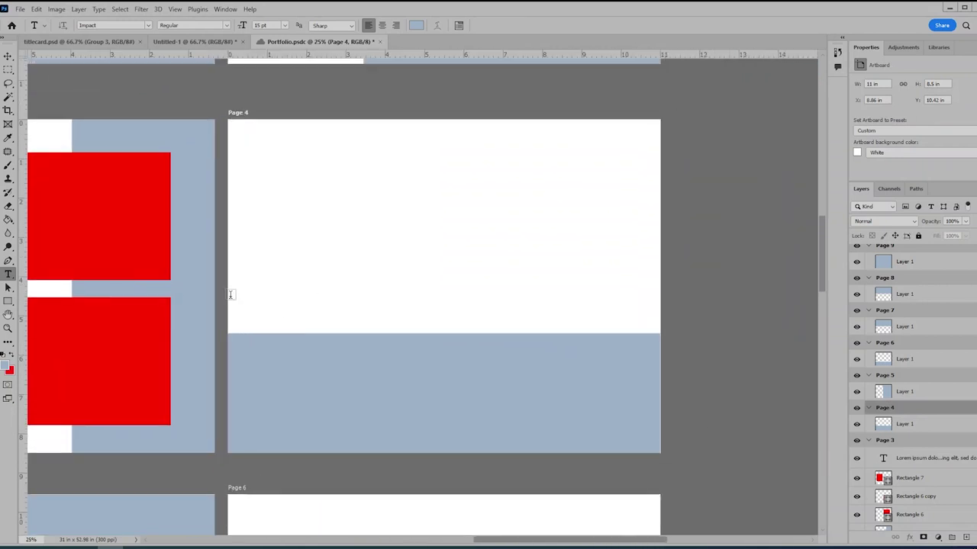
{"action": "left_click", "coordinate": [8, 303]}
{"action": "mouse_move", "coordinate": [630, 198]}
{"action": "left_mouse_down"}
{"action": "mouse_move", "coordinate": [473, 395]}
{"action": "mouse_move", "coordinate": [404, 386]}
{"action": "left_mouse_up"}
{"action": "mouse_move", "coordinate": [271, 152]}
{"action": "left_mouse_down"}
{"action": "mouse_move", "coordinate": [364, 235]}
{"action": "mouse_move", "coordinate": [322, 242]}
{"action": "mouse_move", "coordinate": [328, 299]}
{"action": "mouse_move", "coordinate": [314, 293]}
{"action": "left_mouse_up"}
- Set the foreground color to white and add a lorem ipsum paragraph on page 4's grey-blue band
{"action": "key", "text": "v"}
{"action": "left_click", "coordinate": [11, 355]}
{"action": "left_click", "coordinate": [5, 365]}
{"action": "left_click_drag", "start_coordinate": [374, 141], "coordinate": [330, 95]}
{"action": "key", "text": "Return"}
{"action": "key", "text": "t"}
{"action": "left_click_drag", "start_coordinate": [271, 341], "coordinate": [364, 418]}
- Draw two red placeholders on page 5: about 4.2 × 7.4 in on the white side and 4.6 × 6.2 in on the grey-blue side
{"action": "left_click", "coordinate": [916, 375]}
{"action": "left_click_drag", "start_coordinate": [175, 407], "coordinate": [507, 230]}
{"action": "key", "text": "u"}
{"action": "left_click_drag", "start_coordinate": [183, 176], "coordinate": [348, 468]}
{"action": "mouse_move", "coordinate": [389, 168]}
{"action": "left_mouse_down"}
{"action": "mouse_move", "coordinate": [563, 380]}
{"action": "mouse_move", "coordinate": [569, 413]}
{"action": "left_mouse_up"}
- Add a white lorem ipsum paragraph beneath the shorter rectangle on page 5's grey-blue side
{"action": "key", "text": "t"}
{"action": "left_click_drag", "start_coordinate": [389, 425], "coordinate": [570, 467]}
{"action": "key", "text": "Escape"}
{"action": "left_click_drag", "start_coordinate": [392, 427], "coordinate": [560, 468]}
{"action": "key", "text": "Escape"}
{"action": "key", "text": "ctrl+z"}
{"action": "left_click_drag", "start_coordinate": [388, 417], "coordinate": [571, 467]}
{"action": "key", "text": "Escape"}
{"action": "left_click_drag", "start_coordinate": [389, 417], "coordinate": [572, 469]}
- Draw red placeholders on page 6: a tall one about 3.3 × 6.7 in and two small ones side by side on the grey-blue band
{"action": "left_click", "coordinate": [885, 343]}
{"action": "left_click_drag", "start_coordinate": [764, 370], "coordinate": [411, 336]}
{"action": "left_click", "coordinate": [9, 300]}
{"action": "mouse_move", "coordinate": [284, 162]}
{"action": "left_mouse_down"}
{"action": "mouse_move", "coordinate": [297, 224]}
{"action": "mouse_move", "coordinate": [415, 425]}
{"action": "left_mouse_up"}
{"action": "left_click_drag", "start_coordinate": [441, 370], "coordinate": [543, 436]}
{"action": "left_click_drag", "start_coordinate": [554, 364], "coordinate": [653, 432]}
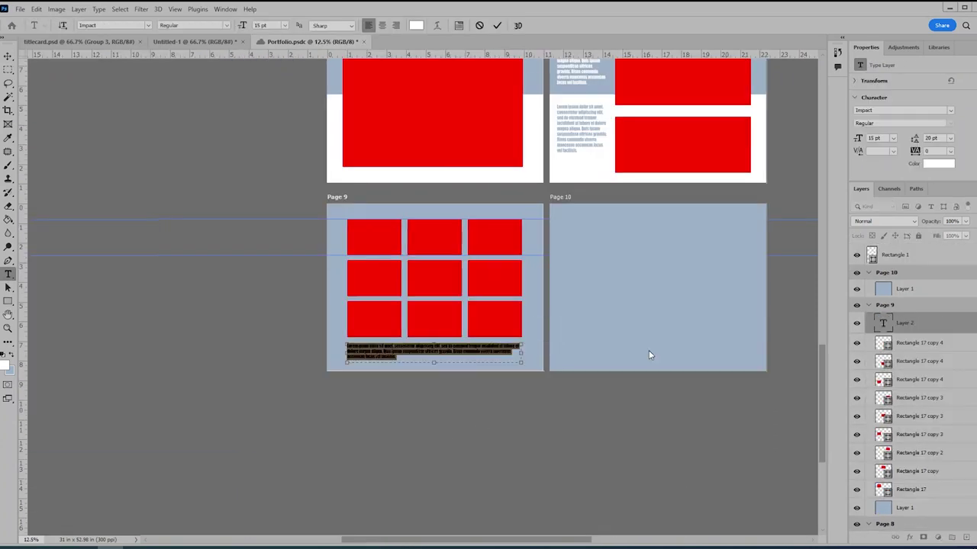
- Make page 10's fill layer active and review the layouts of all ten pages
{"action": "left_click", "coordinate": [940, 293]}
{"action": "key", "text": "ctrl+minus"}
{"action": "key", "text": "ctrl+minus"}
{"action": "key", "text": "ctrl+minus"}
{"action": "left_click_drag", "start_coordinate": [508, 216], "coordinate": [469, 359]}
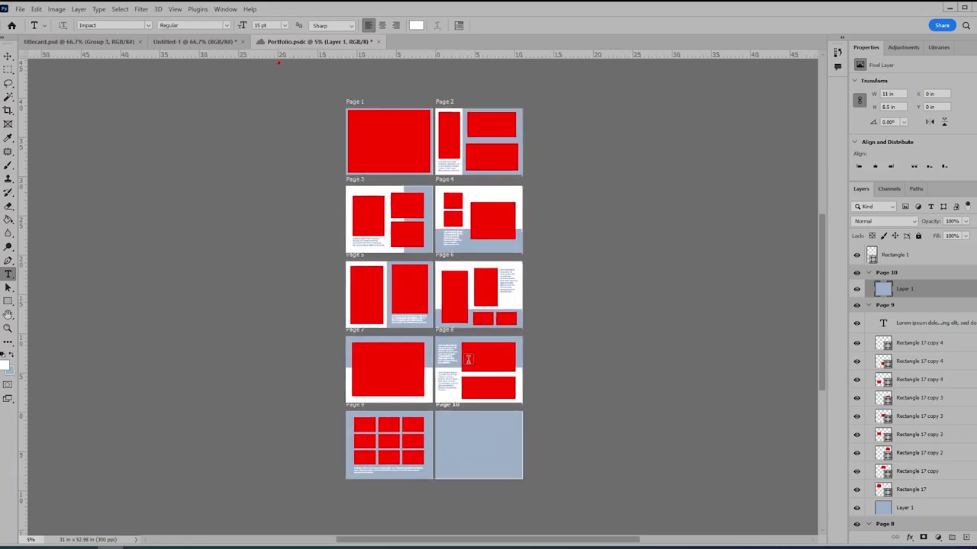
{"action": "key", "text": "u"}
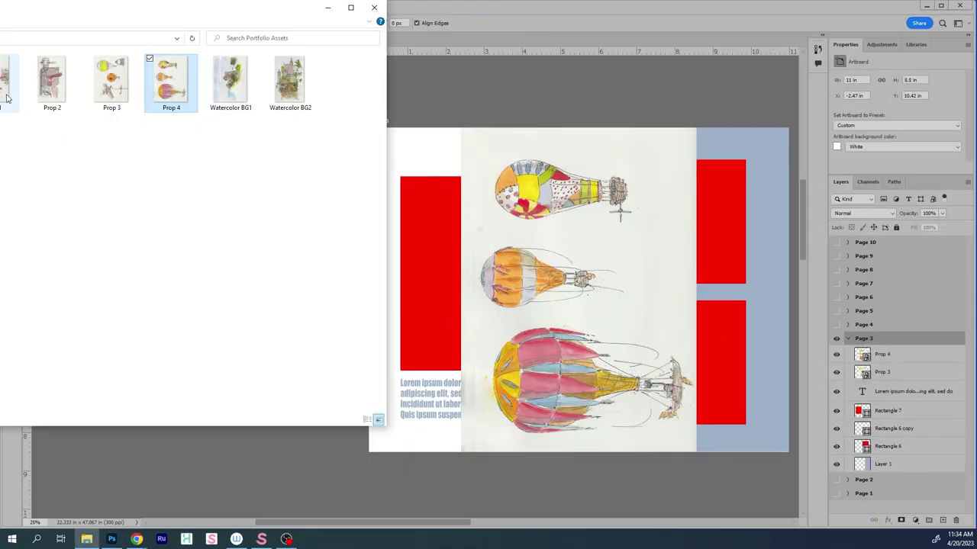
- Place the Prop 1 image from the Portfolio Assets folder onto page 3
{"action": "left_click_drag", "start_coordinate": [7, 83], "coordinate": [540, 374]}
{"action": "key", "text": "Return"}
- Rename the placed image's layer to "Hot Air Baloon - Main" and duplicate it
{"action": "double_click", "coordinate": [885, 354]}
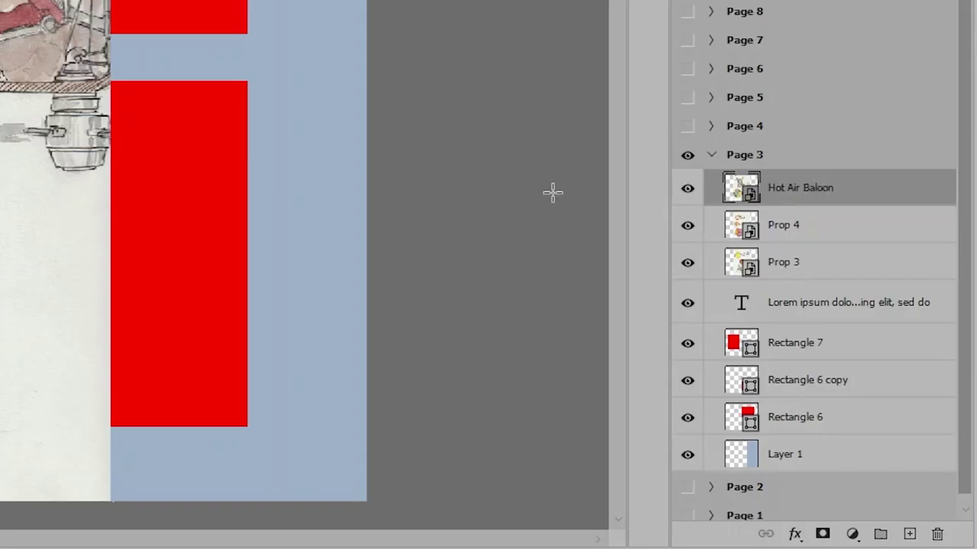
{"action": "type", "text": "- Main"}
{"action": "key", "text": "Return"}
{"action": "key", "text": "ctrl+j"}
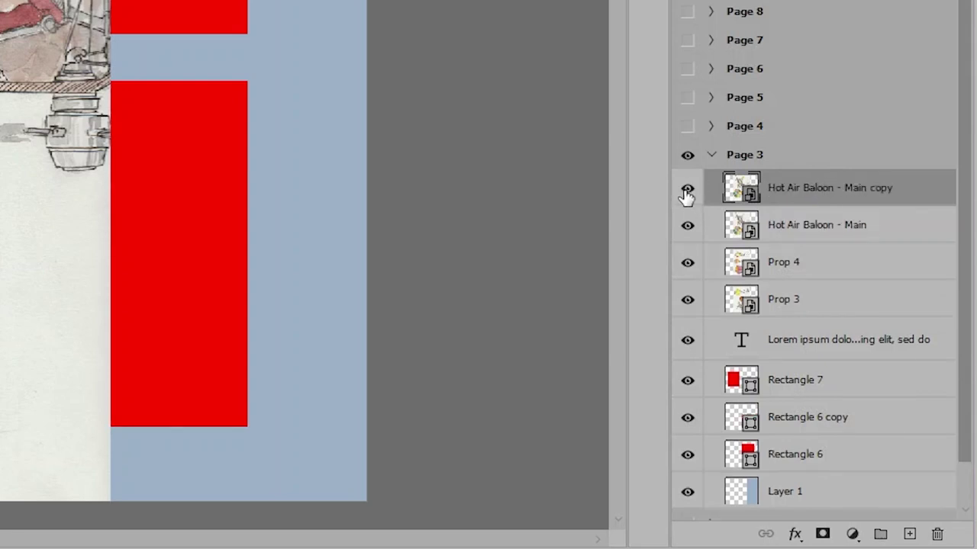
- Create a layer group named "Original Art" on page 3, put the balloon copy in it, and hide the group and the main balloon layer
{"action": "left_click", "coordinate": [880, 534]}
{"action": "double_click", "coordinate": [796, 183]}
{"action": "type", "text": "original Art"}
{"action": "left_click_drag", "start_coordinate": [809, 216], "coordinate": [709, 191]}
{"action": "left_click", "coordinate": [687, 252]}
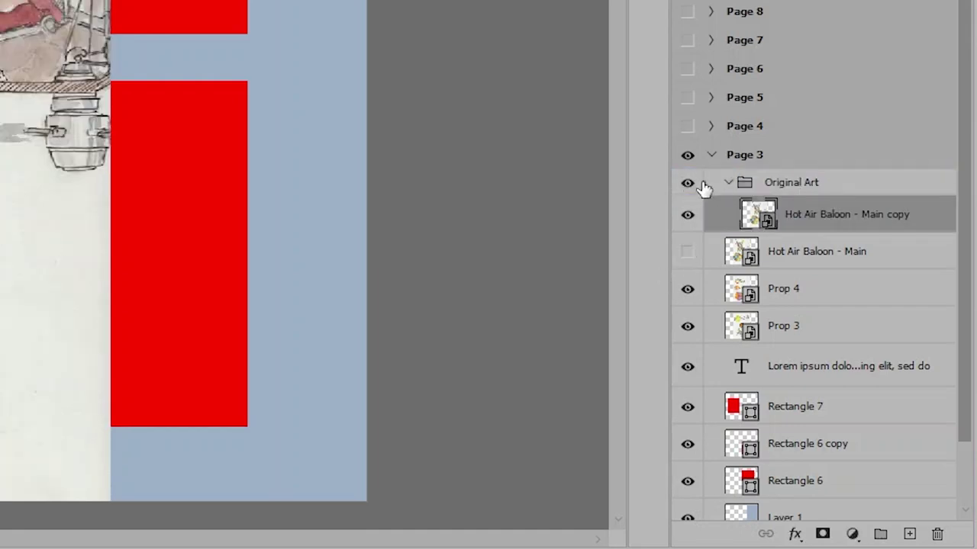
{"action": "left_click", "coordinate": [688, 183]}
{"action": "left_click", "coordinate": [729, 183]}
- Duplicate the Prop 4 and Prop 3 layers and store one set in the Original Art group
{"action": "left_click", "coordinate": [772, 260]}
{"action": "left_click", "coordinate": [786, 289], "text": "shift"}
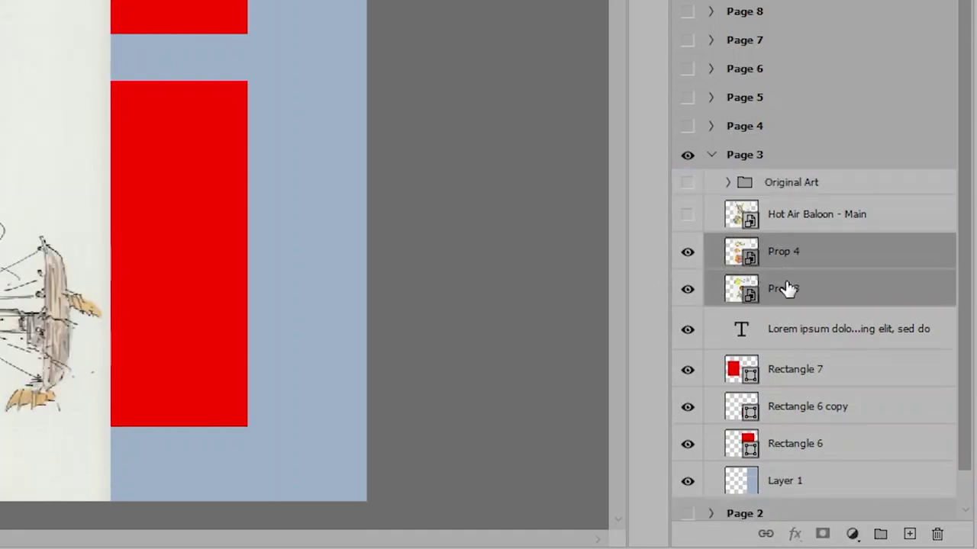
{"action": "key", "text": "ctrl+j"}
{"action": "left_click_drag", "start_coordinate": [789, 283], "coordinate": [800, 183]}
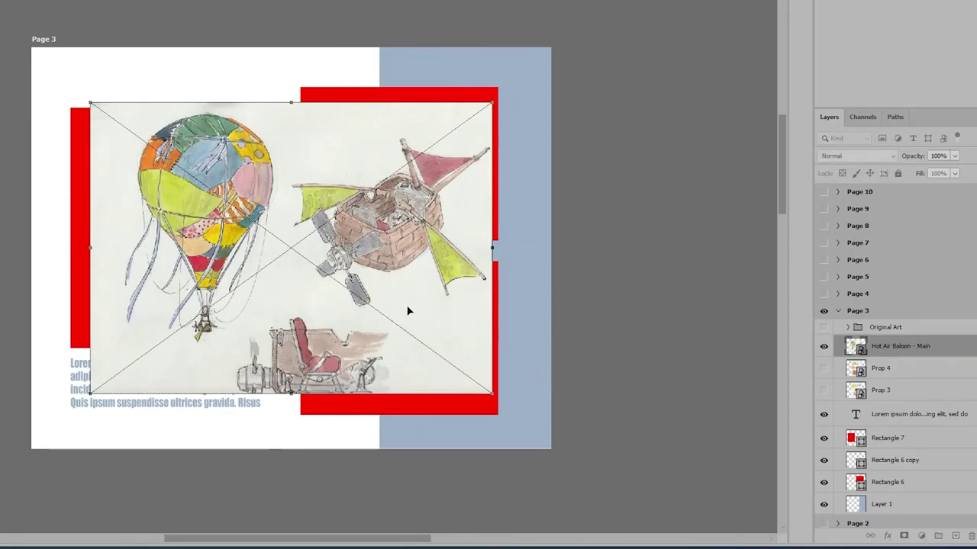
- Clip the main balloon image to Rectangle 7 beneath the text layer and position the patchwork balloon inside the placeholder
{"action": "left_click_drag", "start_coordinate": [374, 297], "coordinate": [339, 292]}
{"action": "key", "text": "Return"}
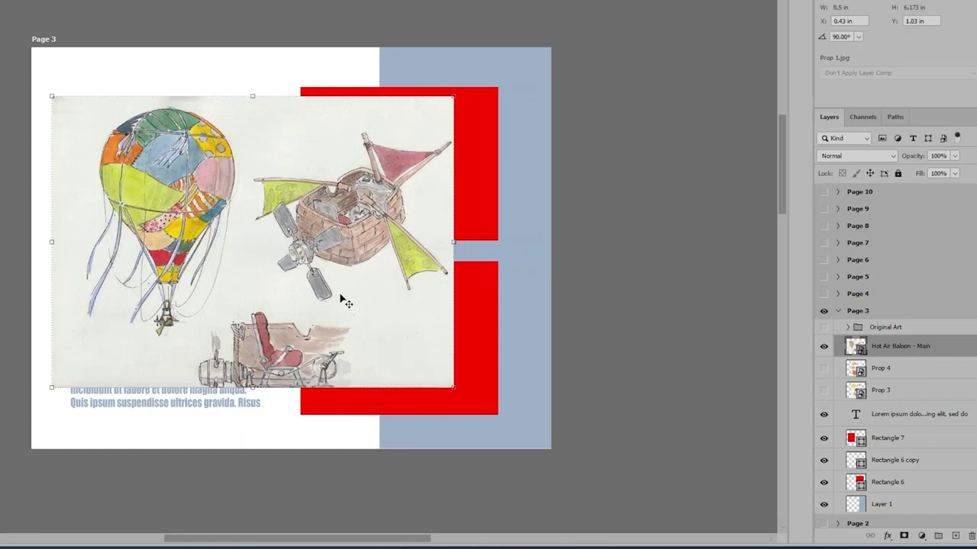
{"action": "left_click_drag", "start_coordinate": [878, 351], "coordinate": [836, 427]}
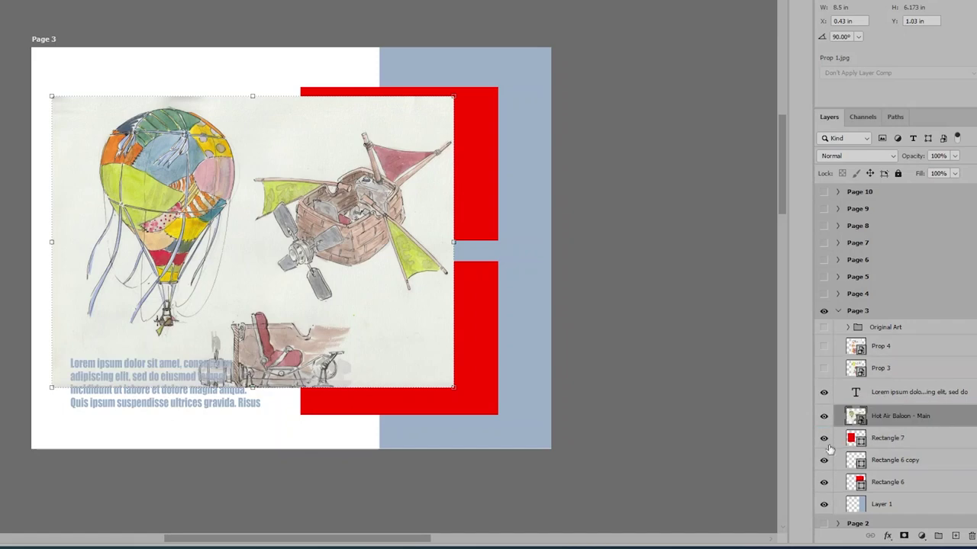
{"action": "right_click", "coordinate": [886, 419]}
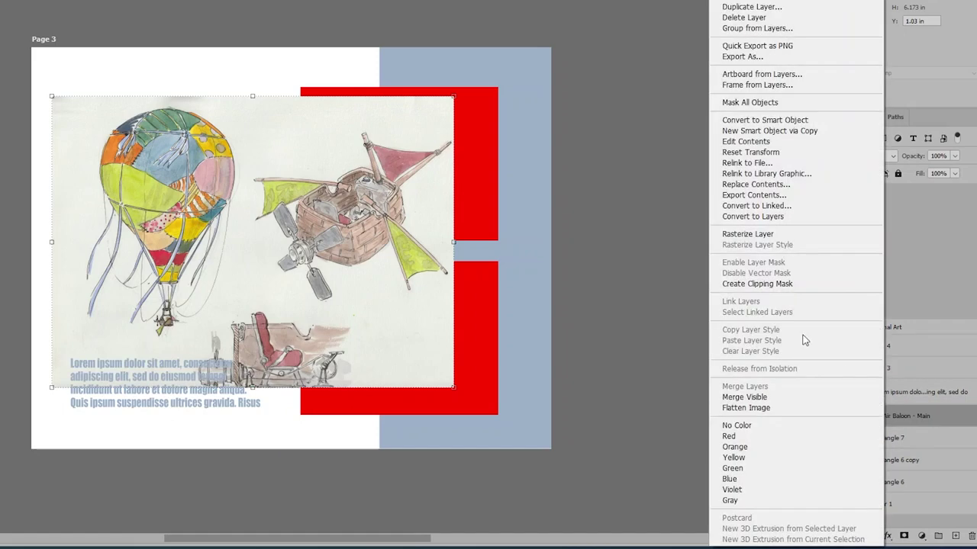
{"action": "left_click", "coordinate": [760, 285]}
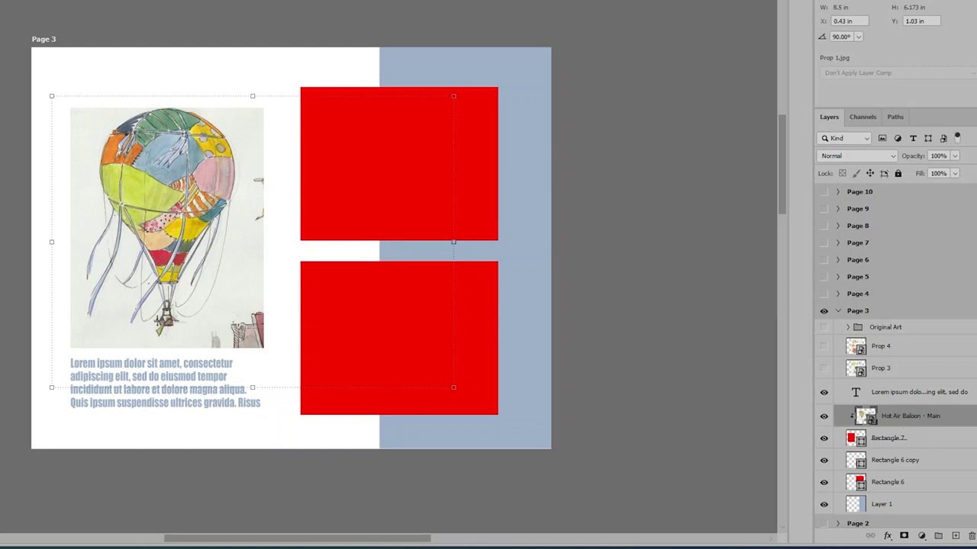
{"action": "left_click_drag", "start_coordinate": [177, 193], "coordinate": [186, 170]}
- Apply Auto Color and a Brightness/Contrast adjustment to the main hot air balloon image
{"action": "left_click", "coordinate": [60, 7]}
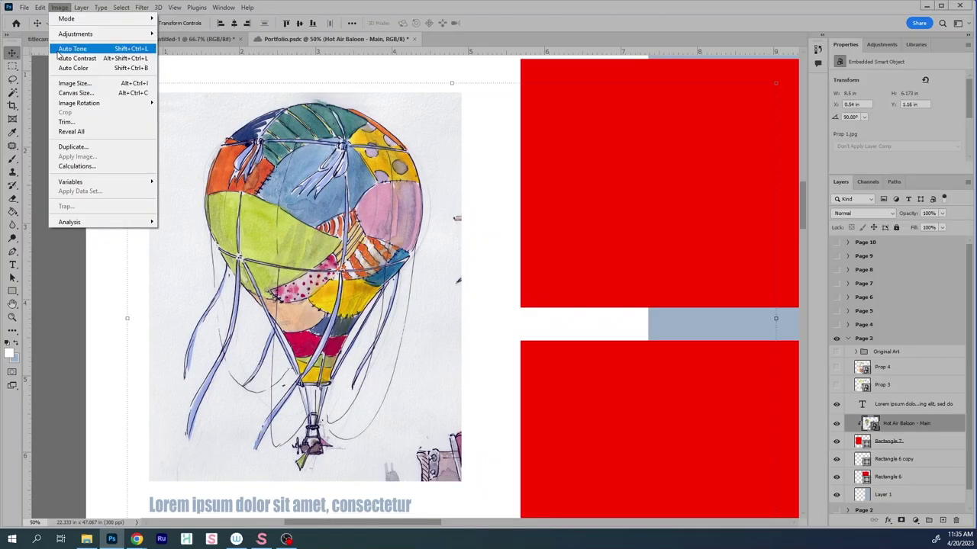
{"action": "left_click", "coordinate": [69, 67]}
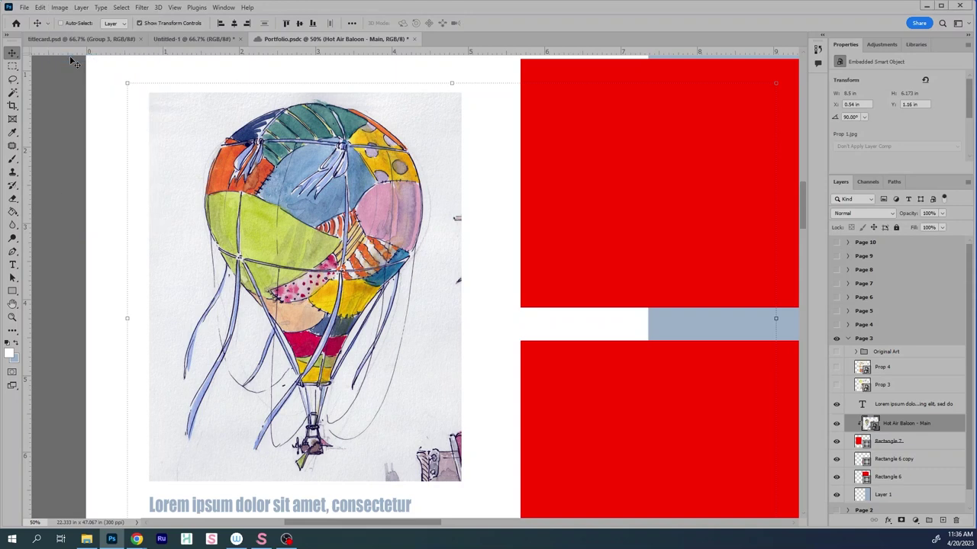
{"action": "left_click", "coordinate": [60, 7]}
{"action": "mouse_move", "coordinate": [127, 36]}
{"action": "left_click", "coordinate": [193, 34]}
{"action": "left_click_drag", "start_coordinate": [295, 102], "coordinate": [512, 177]}
{"action": "left_click", "coordinate": [617, 155]}
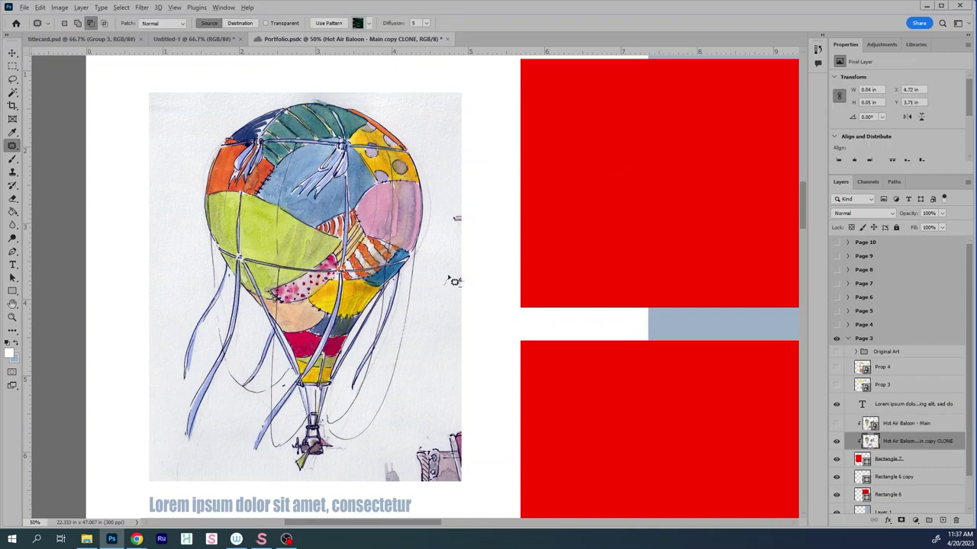
- Patch out the stray marks near the right edge of the balloon artwork on its CLONE layer
{"action": "mouse_move", "coordinate": [436, 274]}
{"action": "left_mouse_down"}
{"action": "mouse_move", "coordinate": [450, 264]}
{"action": "mouse_move", "coordinate": [444, 281]}
{"action": "left_mouse_up"}
{"action": "mouse_move", "coordinate": [466, 205]}
{"action": "left_mouse_down"}
{"action": "mouse_move", "coordinate": [464, 216]}
{"action": "mouse_move", "coordinate": [447, 210]}
{"action": "left_mouse_up"}
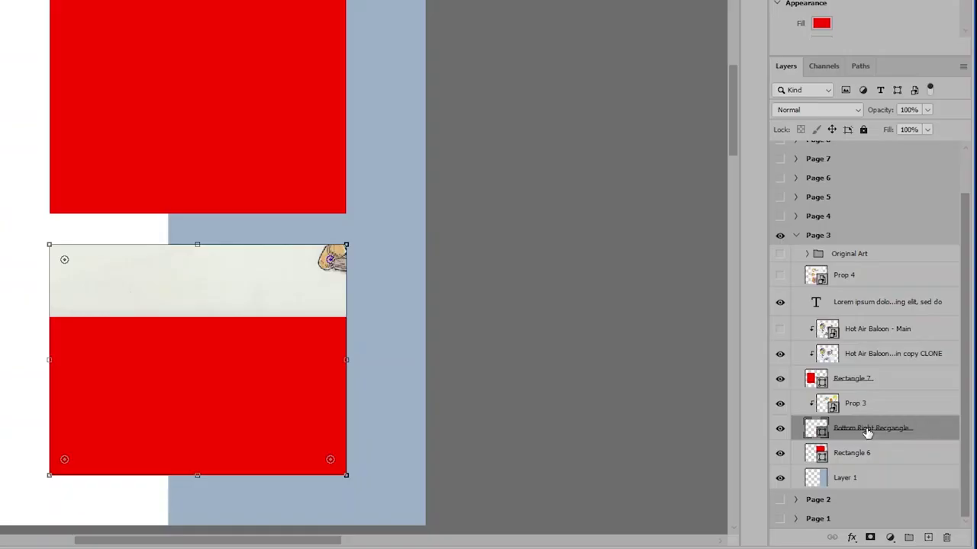
- Rename the Rectangle 7 layer to "Left Rectangle"
{"action": "double_click", "coordinate": [853, 378]}
{"action": "type", "text": "Left Rectangle"}
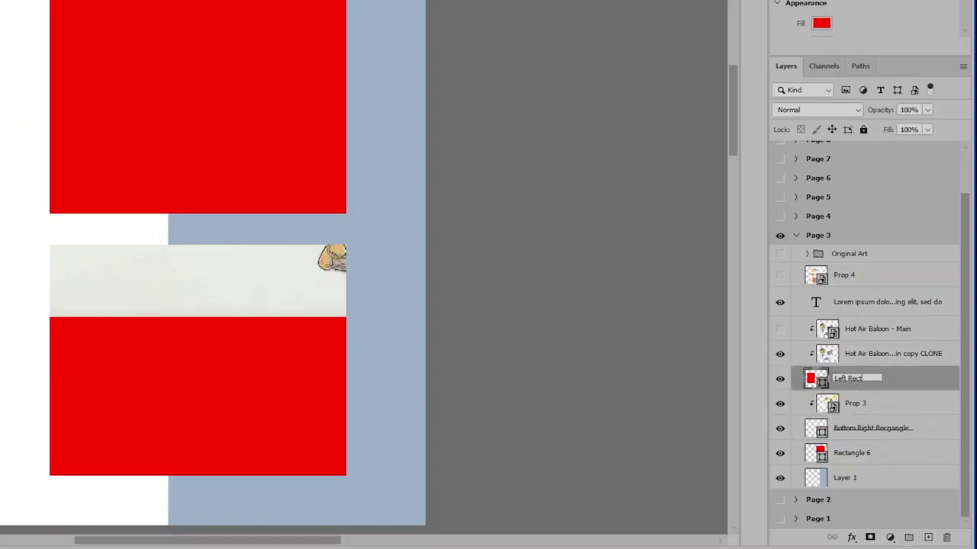
{"action": "key", "text": "Return"}
- Scale down and reposition the Prop 3 image so the yellow balloon and its basket sit inside the bottom right rectangle
{"action": "left_click", "coordinate": [855, 402]}
{"action": "left_click_drag", "start_coordinate": [328, 359], "coordinate": [282, 338]}
{"action": "scroll", "coordinate": [290, 336], "scroll_direction": "up", "scroll_amount": 2}
{"action": "scroll", "coordinate": [290, 337], "scroll_direction": "down", "scroll_amount": 4}
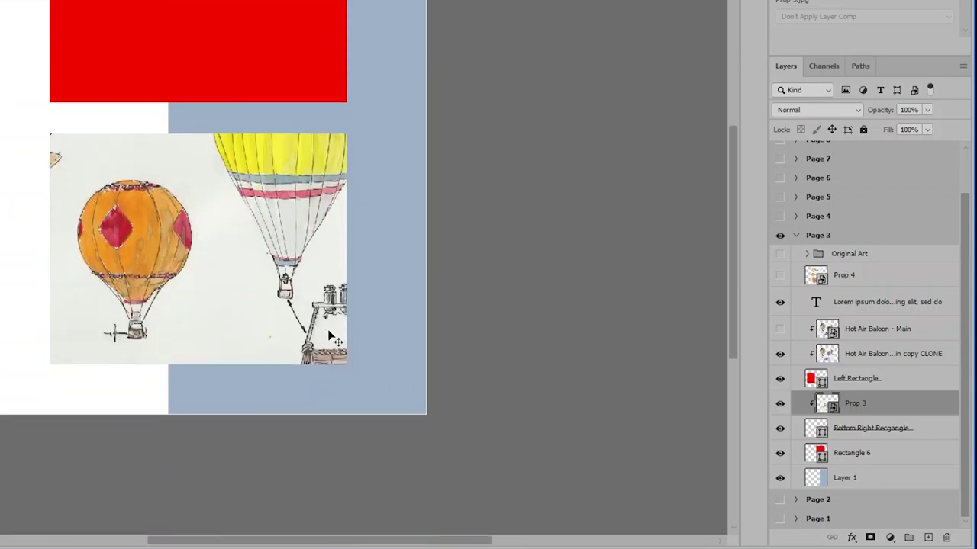
{"action": "left_click_drag", "start_coordinate": [422, 226], "coordinate": [529, 223]}
{"action": "left_click_drag", "start_coordinate": [260, 254], "coordinate": [74, 231]}
{"action": "left_click_drag", "start_coordinate": [343, 454], "coordinate": [132, 300]}
{"action": "left_click_drag", "start_coordinate": [116, 246], "coordinate": [303, 300]}
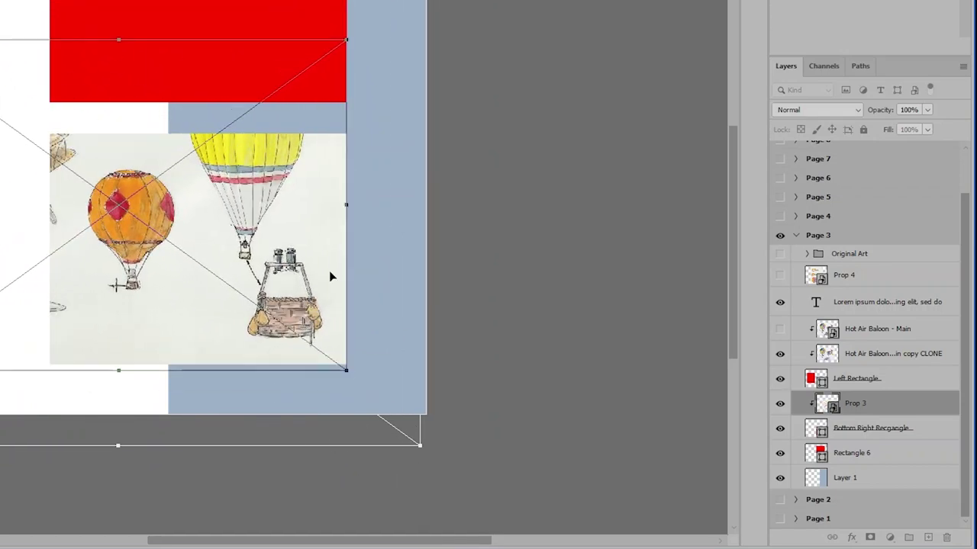
{"action": "left_click_drag", "start_coordinate": [343, 202], "coordinate": [320, 258]}
{"action": "key", "text": "Return"}
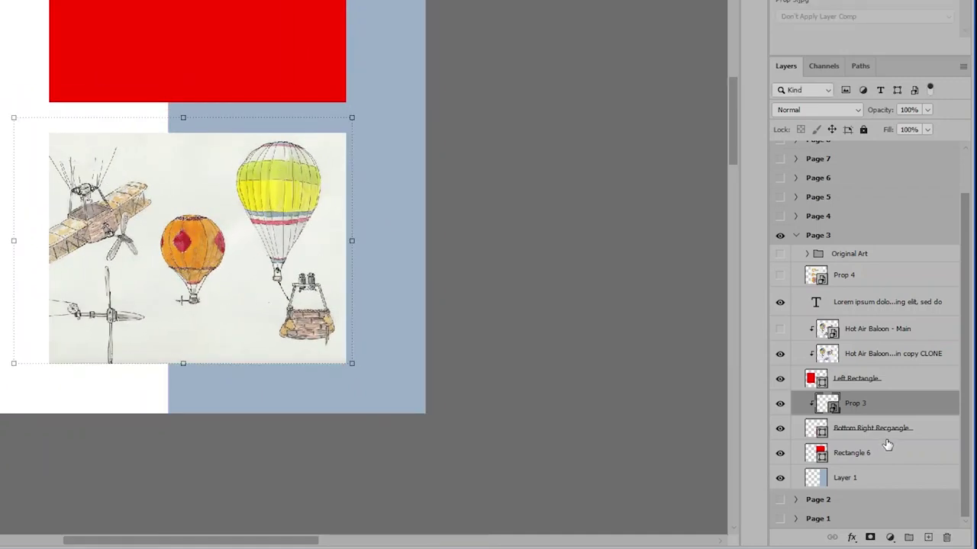
- Narrow the bottom right rectangle from its left edge so it frames only the yellow balloon and basket
{"action": "left_click", "coordinate": [779, 429]}
{"action": "left_click", "coordinate": [779, 430]}
{"action": "left_click", "coordinate": [814, 425]}
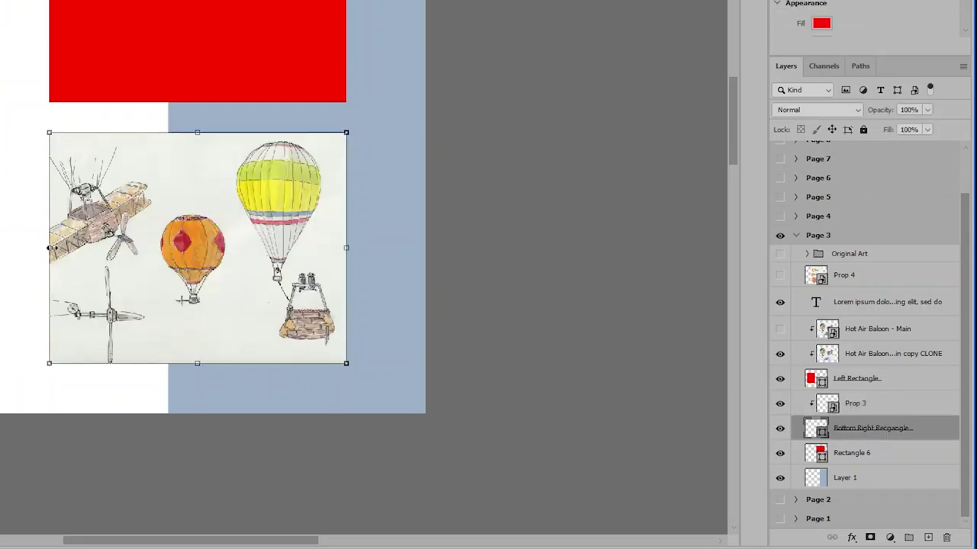
{"action": "left_click_drag", "start_coordinate": [48, 249], "coordinate": [227, 267]}
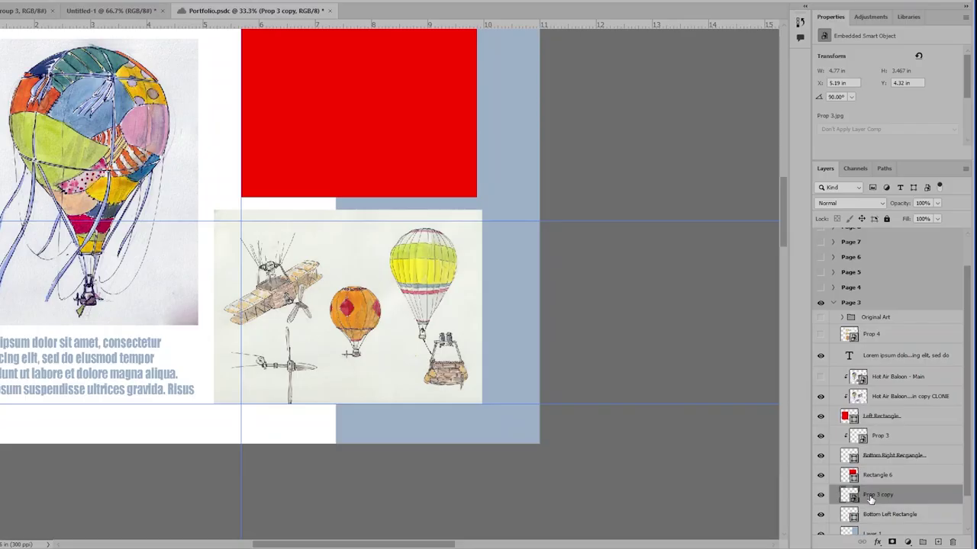
- Clip Prop 3 copy to the bottom left rectangle, then scale it to 6.16 × 4.473 in and position it to frame the biplane and propeller
{"action": "right_click", "coordinate": [870, 496]}
{"action": "left_click", "coordinate": [847, 281]}
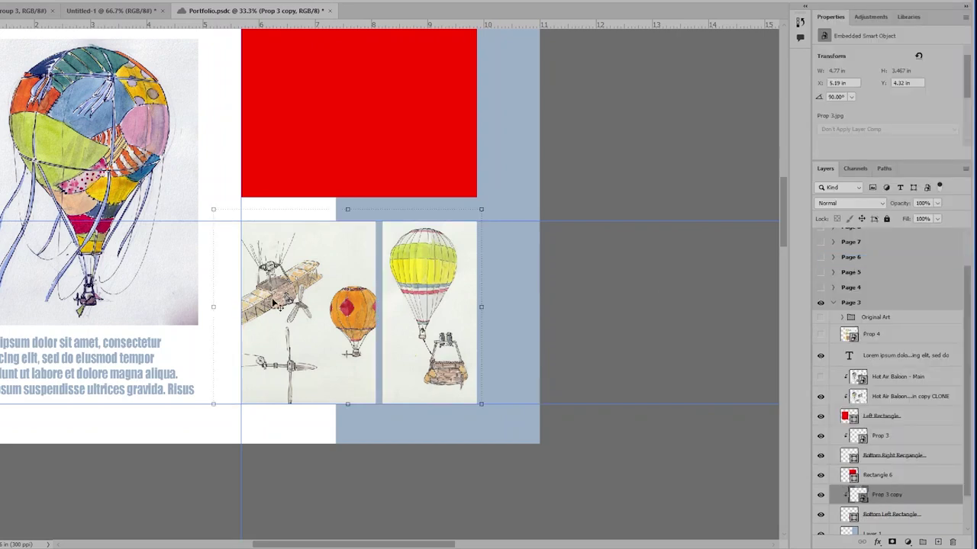
{"action": "left_click_drag", "start_coordinate": [344, 332], "coordinate": [292, 337]}
{"action": "mouse_move", "coordinate": [429, 312]}
{"action": "left_mouse_down"}
{"action": "mouse_move", "coordinate": [558, 330]}
{"action": "mouse_move", "coordinate": [378, 312]}
{"action": "mouse_move", "coordinate": [416, 317]}
{"action": "left_mouse_up"}
{"action": "left_click_drag", "start_coordinate": [620, 300], "coordinate": [577, 300]}
{"action": "mouse_move", "coordinate": [488, 303]}
{"action": "left_mouse_down"}
{"action": "mouse_move", "coordinate": [489, 322]}
{"action": "mouse_move", "coordinate": [486, 303]}
{"action": "left_mouse_up"}
{"action": "key", "text": "Return"}
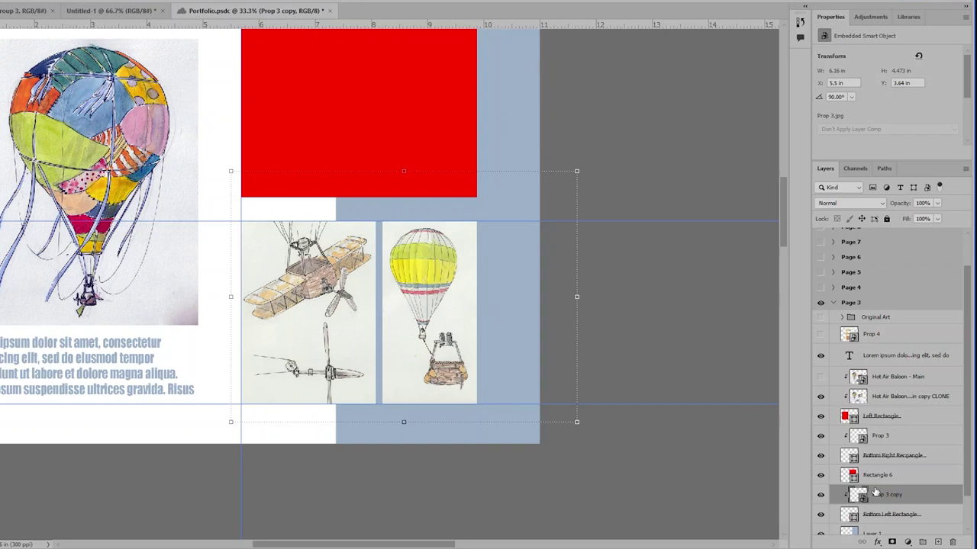
- Rename the Prop 3 copy layer to "Propellor"
{"action": "scroll", "coordinate": [871, 506], "scroll_direction": "down", "scroll_amount": 2}
{"action": "double_click", "coordinate": [885, 456]}
{"action": "type", "text": "P"}
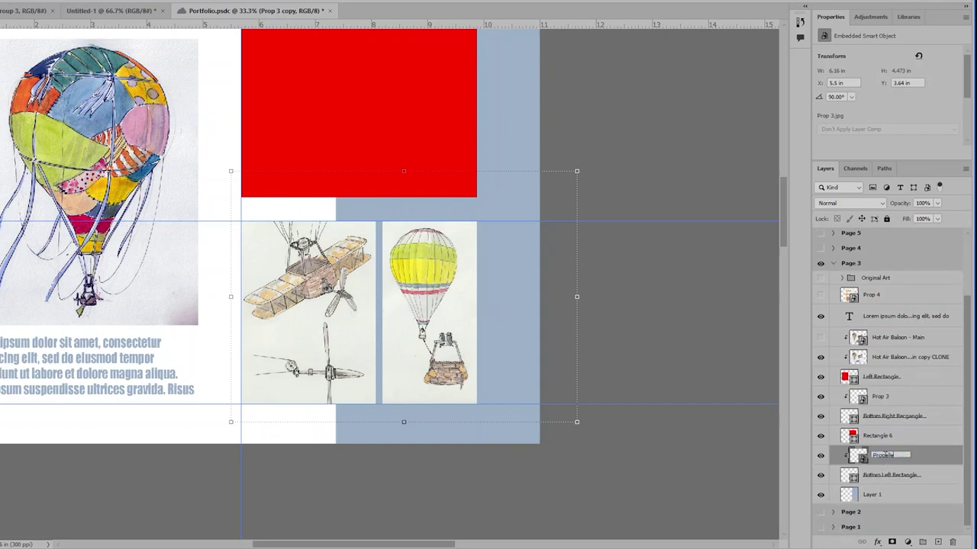
{"action": "type", "text": "ropellor"}
{"action": "key", "text": "Return"}
- Duplicate the Propellor layer, move the copy below it, hide the original and rename the copy "Propellor CLONE"
{"action": "key", "text": "ctrl+j"}
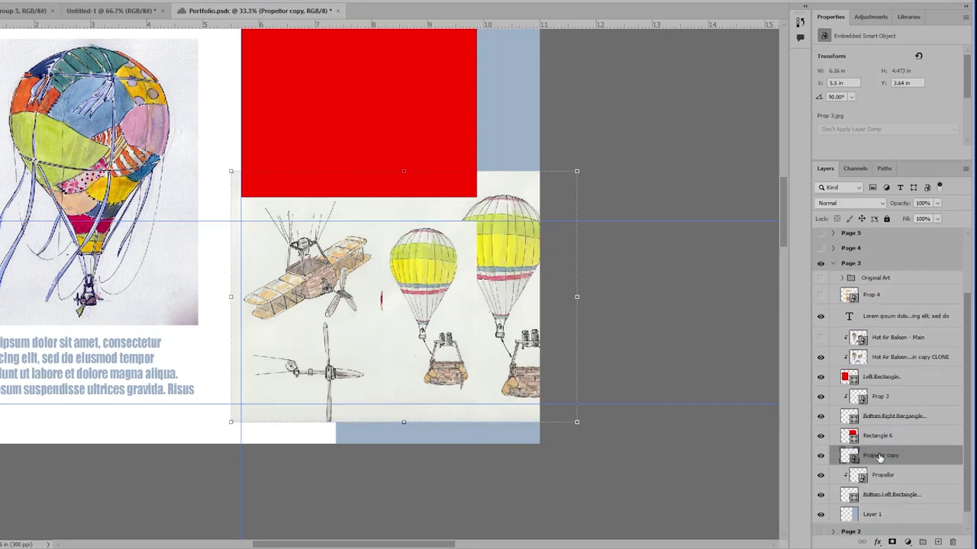
{"action": "left_click_drag", "start_coordinate": [864, 459], "coordinate": [881, 481]}
{"action": "left_click", "coordinate": [821, 455]}
{"action": "double_click", "coordinate": [897, 476]}
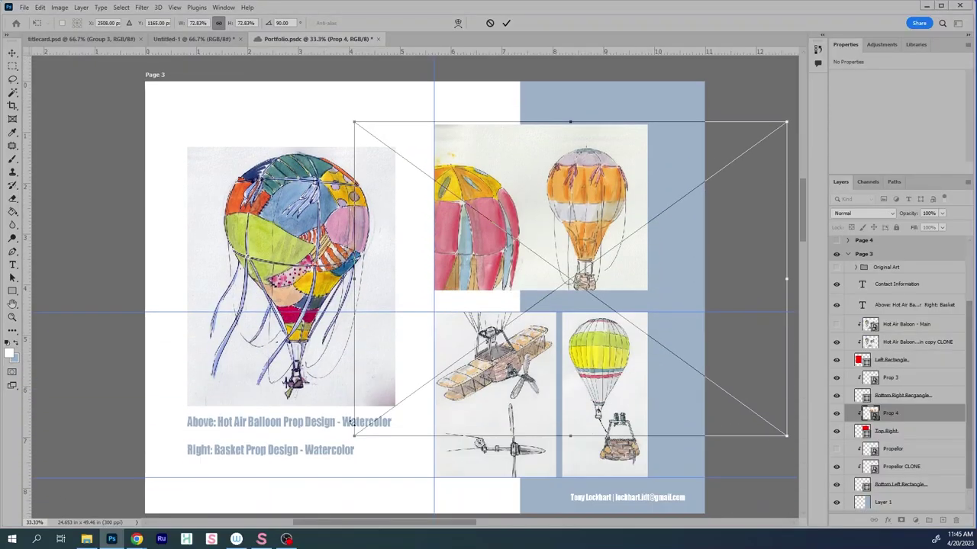
- Scale down the Prop 4 image and reposition its balloons inside the top right placeholder
{"action": "left_click_drag", "start_coordinate": [355, 433], "coordinate": [489, 239]}
{"action": "left_click_drag", "start_coordinate": [591, 238], "coordinate": [486, 231]}
{"action": "mouse_move", "coordinate": [680, 298]}
{"action": "left_mouse_down"}
{"action": "mouse_move", "coordinate": [667, 291]}
{"action": "mouse_move", "coordinate": [680, 297]}
{"action": "left_mouse_up"}
{"action": "left_click_drag", "start_coordinate": [597, 272], "coordinate": [596, 263]}
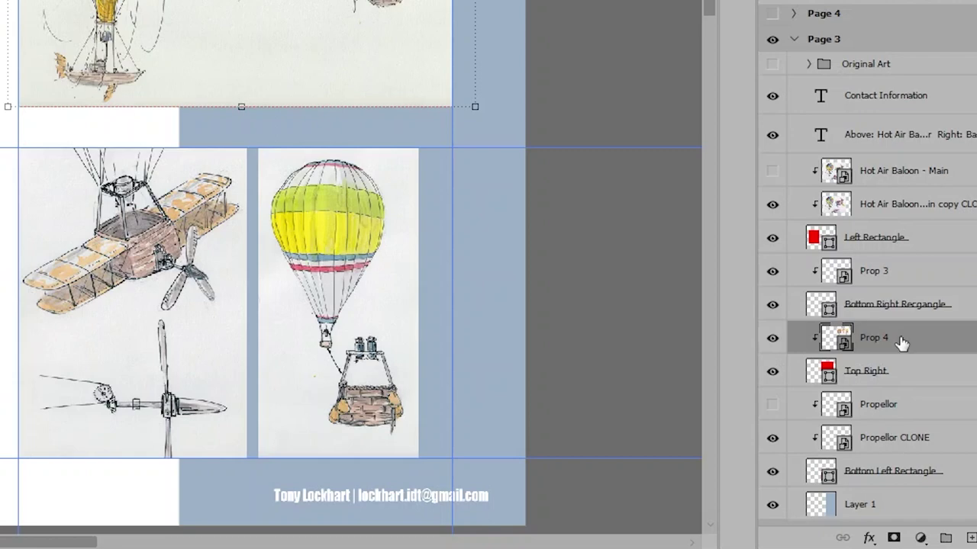
- Move the bottom right rectangle together with its Prop 3 image toward the vertical guide at the top placeholder's right edge
{"action": "scroll", "coordinate": [893, 320], "scroll_direction": "down", "scroll_amount": 2}
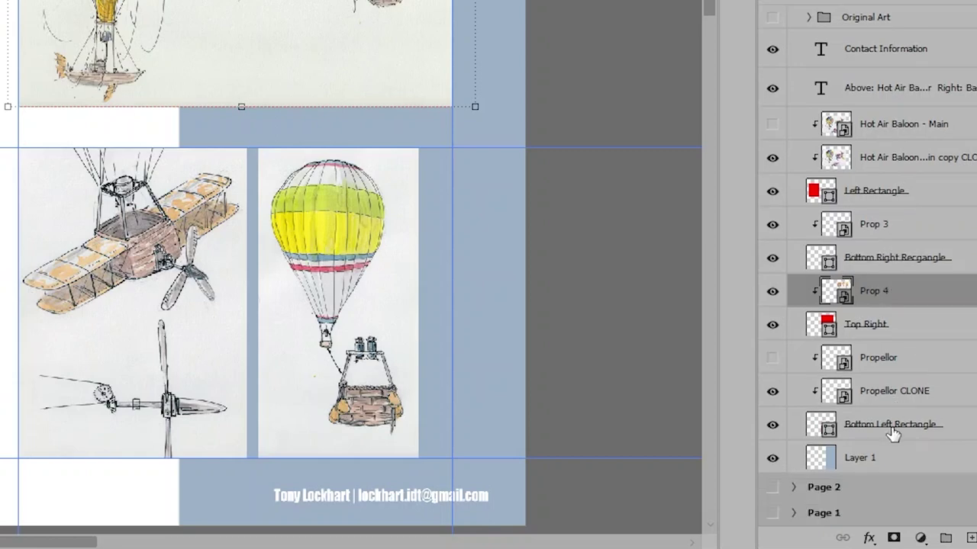
{"action": "left_click", "coordinate": [772, 258]}
{"action": "left_click", "coordinate": [772, 258]}
{"action": "left_click", "coordinate": [861, 261]}
{"action": "left_click", "coordinate": [873, 225], "text": "shift"}
{"action": "left_click_drag", "start_coordinate": [390, 323], "coordinate": [414, 318]}
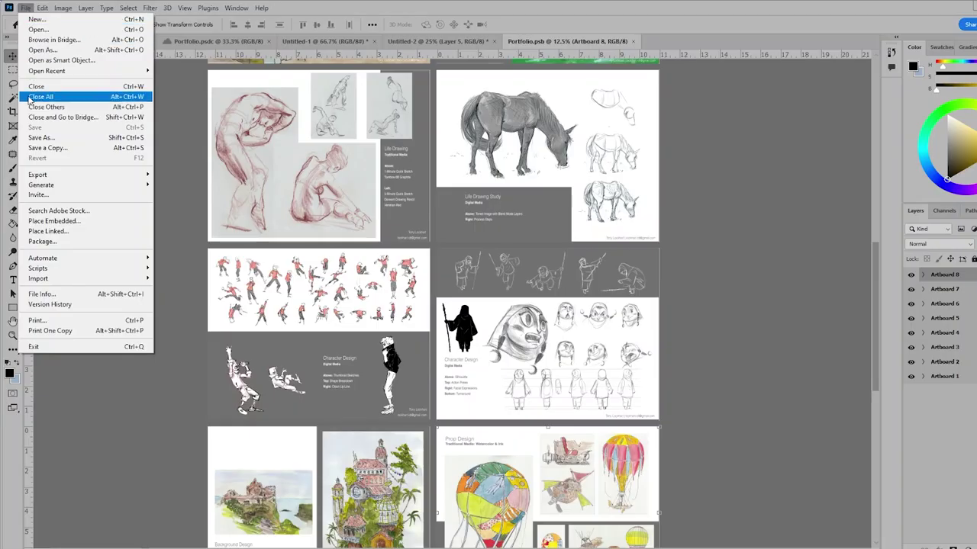
- Start an Artboards to PDF export of Portfolio.psb and set the file name prefix to "Final Portfolio"
{"action": "mouse_move", "coordinate": [65, 176]}
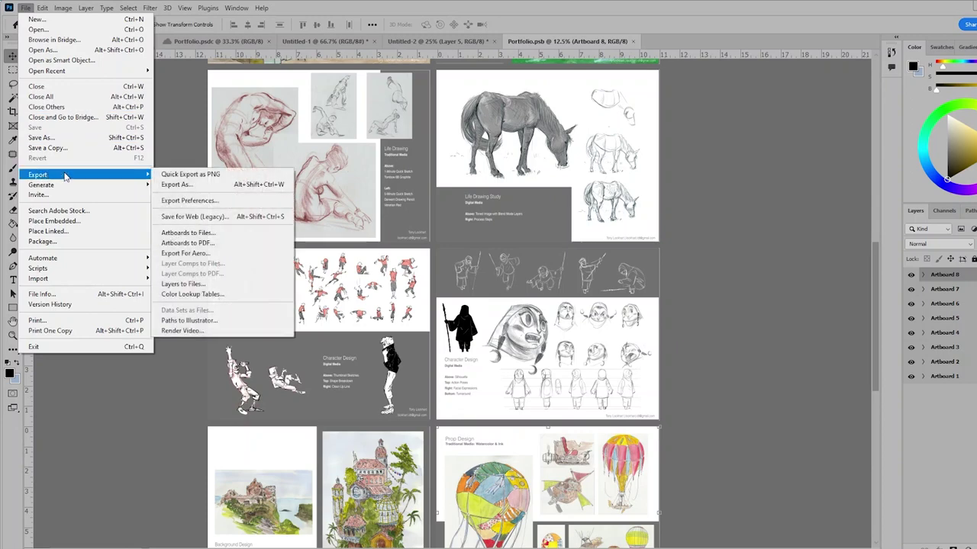
{"action": "left_click", "coordinate": [218, 244]}
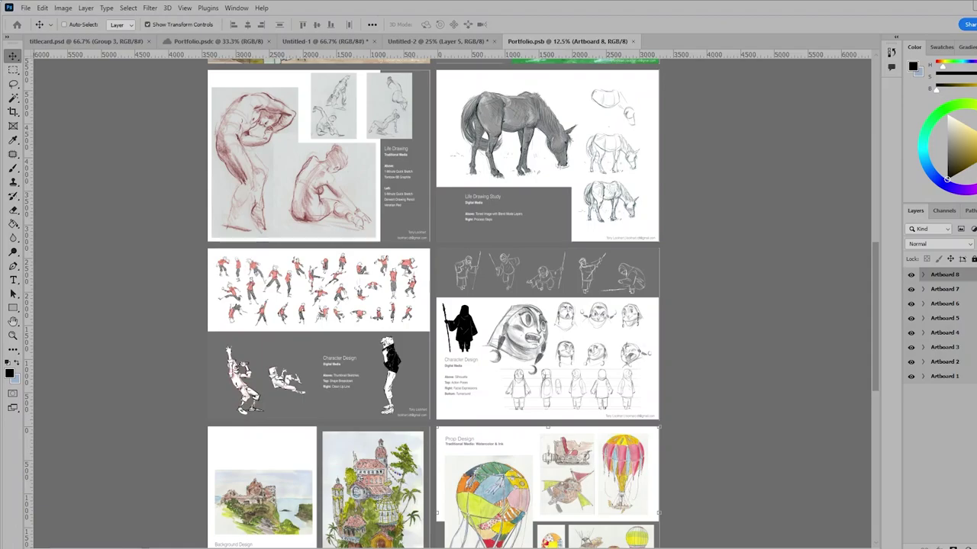
{"action": "left_click_drag", "start_coordinate": [640, 52], "coordinate": [576, 123]}
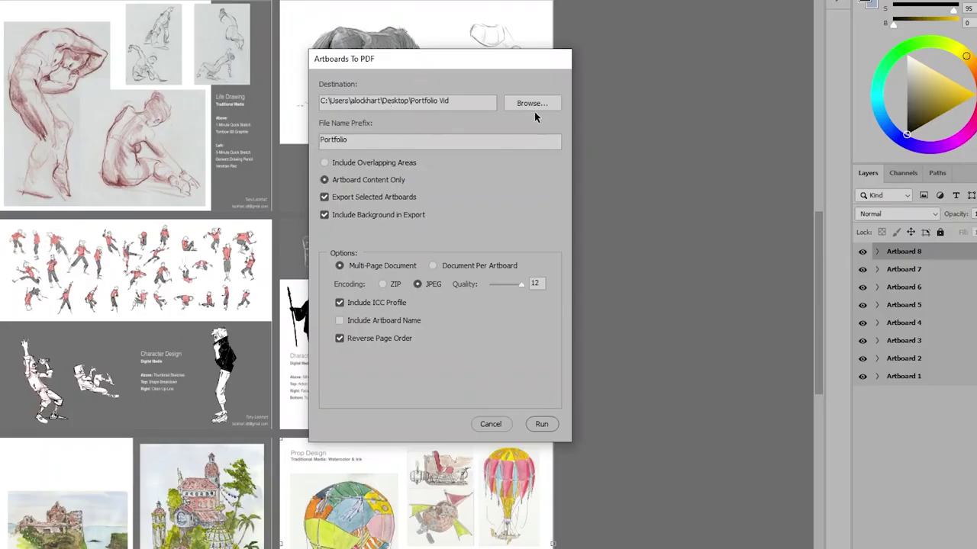
{"action": "left_click", "coordinate": [327, 140]}
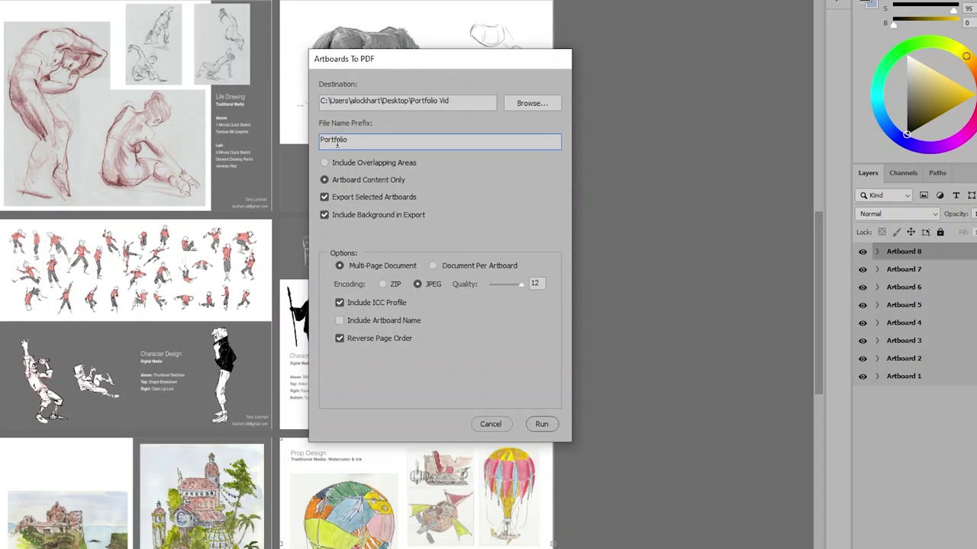
{"action": "type", "text": "Final"}
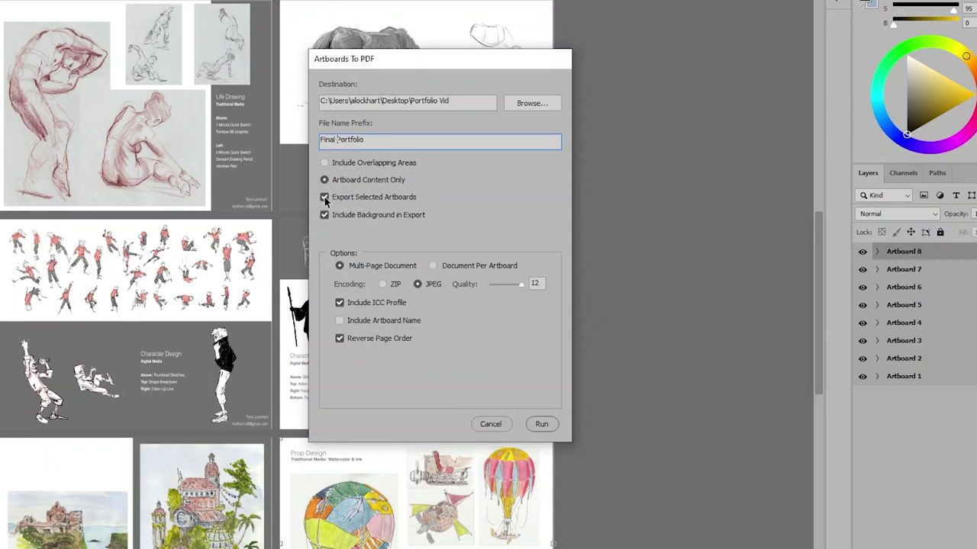
- Turn off Export Selected Artboards, toggle Reverse Page Order, and run the multi-page PDF export with JPEG encoding at quality 12
{"action": "left_click", "coordinate": [324, 197]}
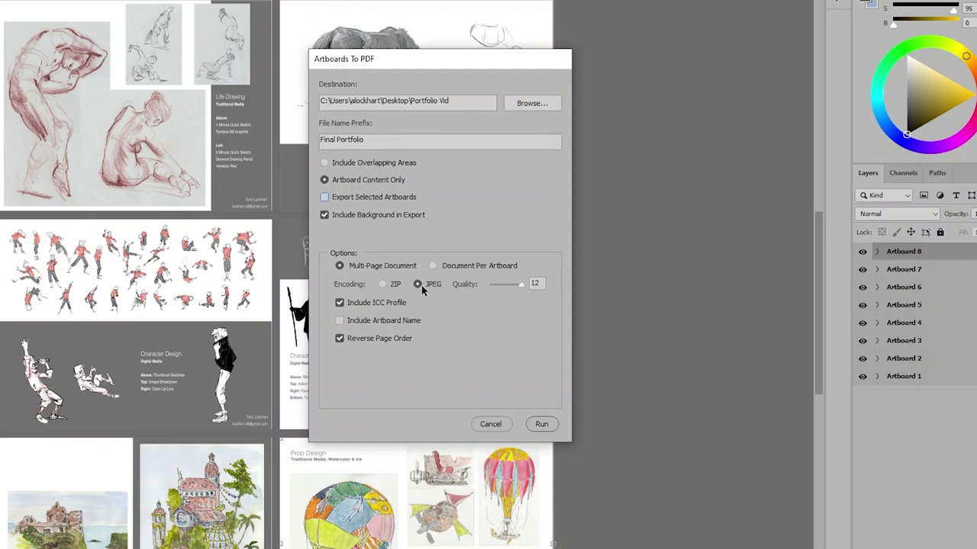
{"action": "left_click", "coordinate": [339, 339]}
{"action": "left_click", "coordinate": [546, 418]}
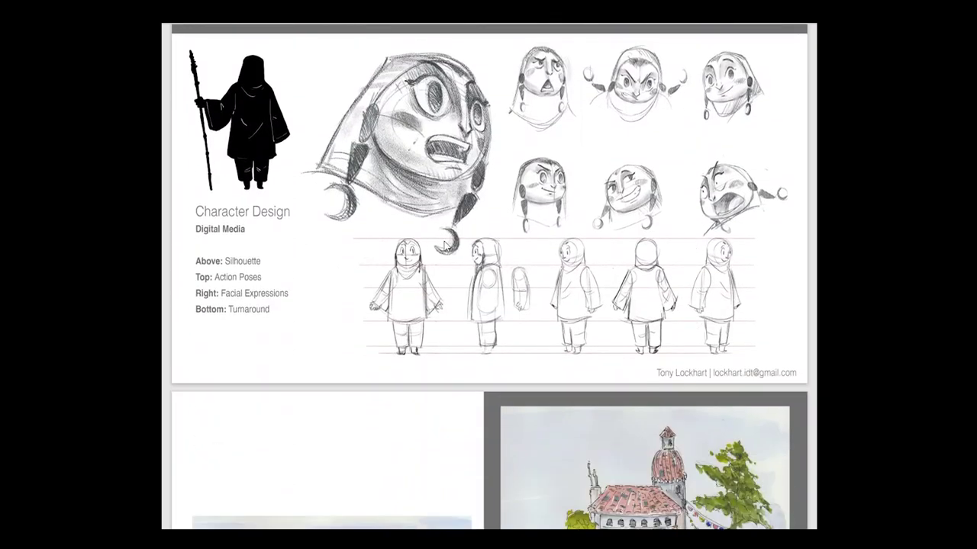
- Review the artwork, captions and contact lines on the pages of the portfolio PDF
{"action": "scroll", "coordinate": [462, 243], "scroll_direction": "down", "scroll_amount": 5}
{"action": "scroll", "coordinate": [469, 245], "scroll_direction": "down", "scroll_amount": 5}
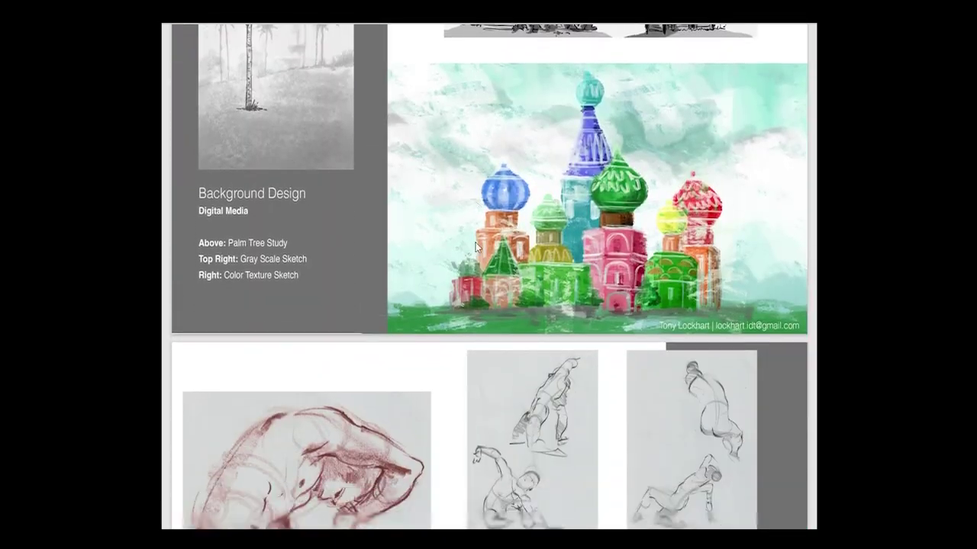
{"action": "scroll", "coordinate": [477, 246], "scroll_direction": "up", "scroll_amount": 3}
{"action": "scroll", "coordinate": [477, 242], "scroll_direction": "down", "scroll_amount": 3}
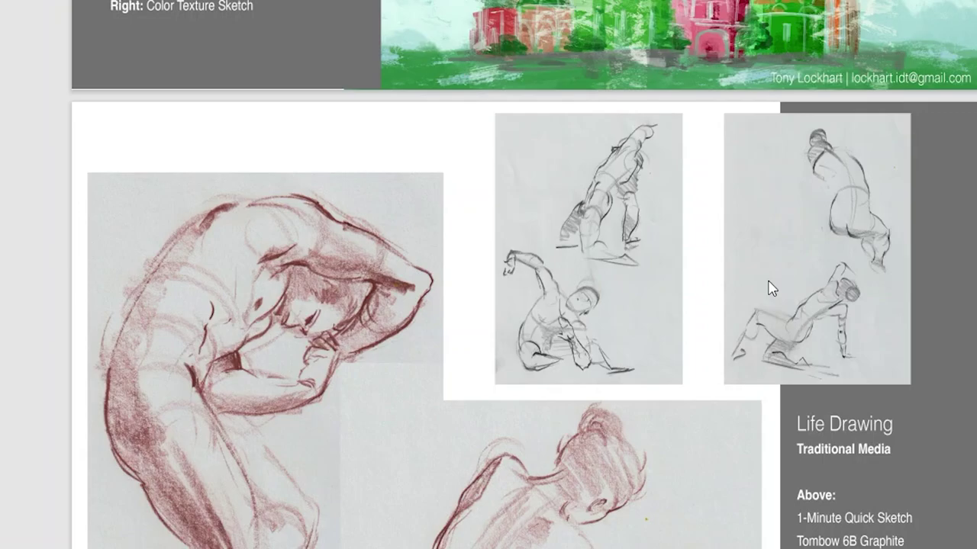
{"action": "scroll", "coordinate": [767, 288], "scroll_direction": "down", "scroll_amount": 5}
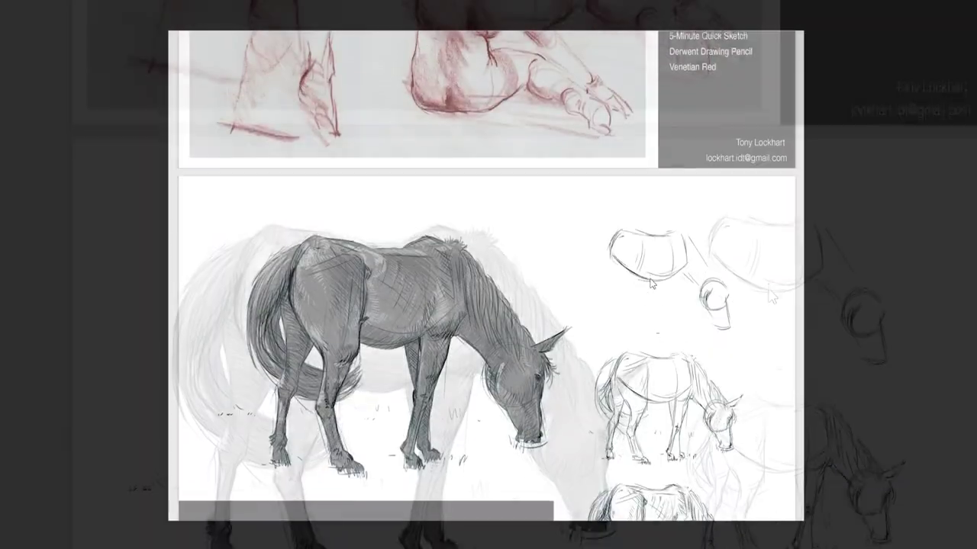
{"action": "scroll", "coordinate": [650, 279], "scroll_direction": "down", "scroll_amount": 2}
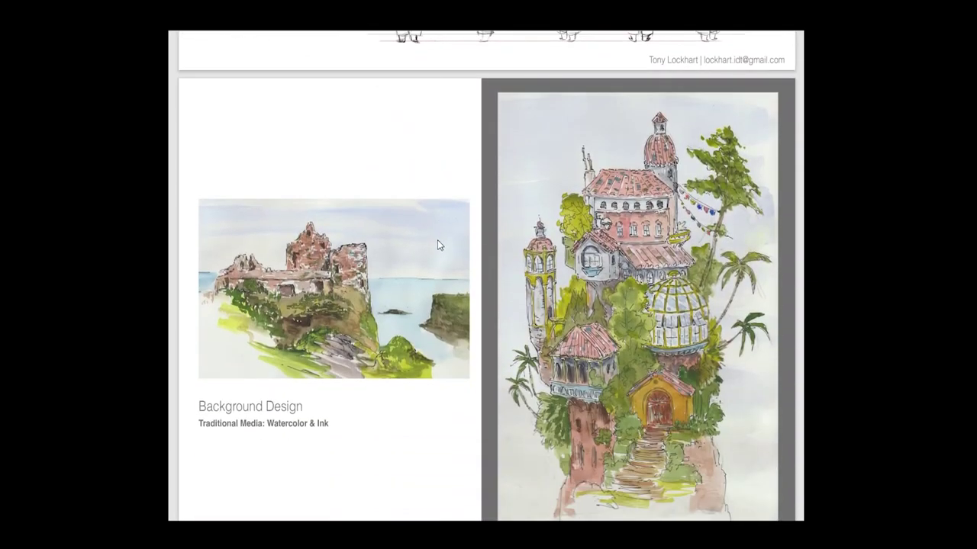
{"action": "scroll", "coordinate": [439, 244], "scroll_direction": "down", "scroll_amount": 1}
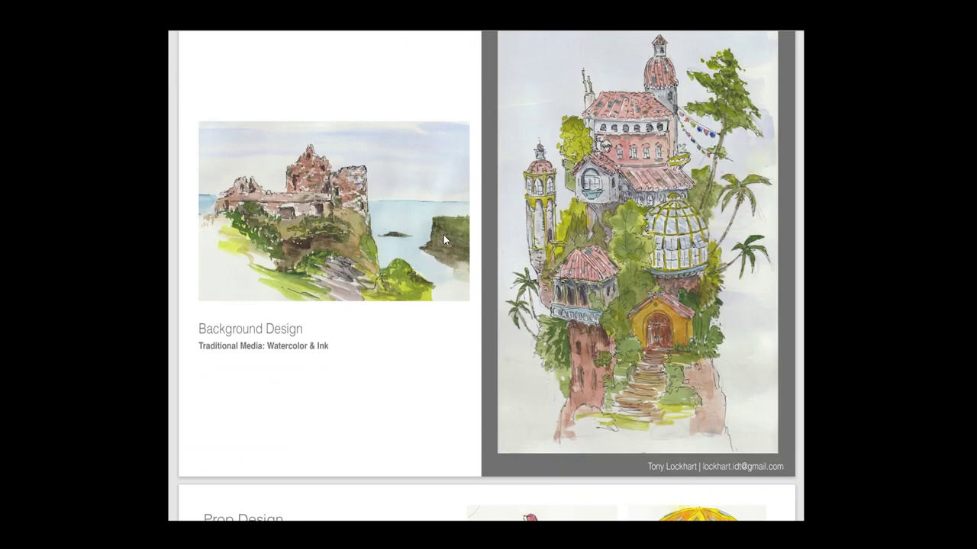